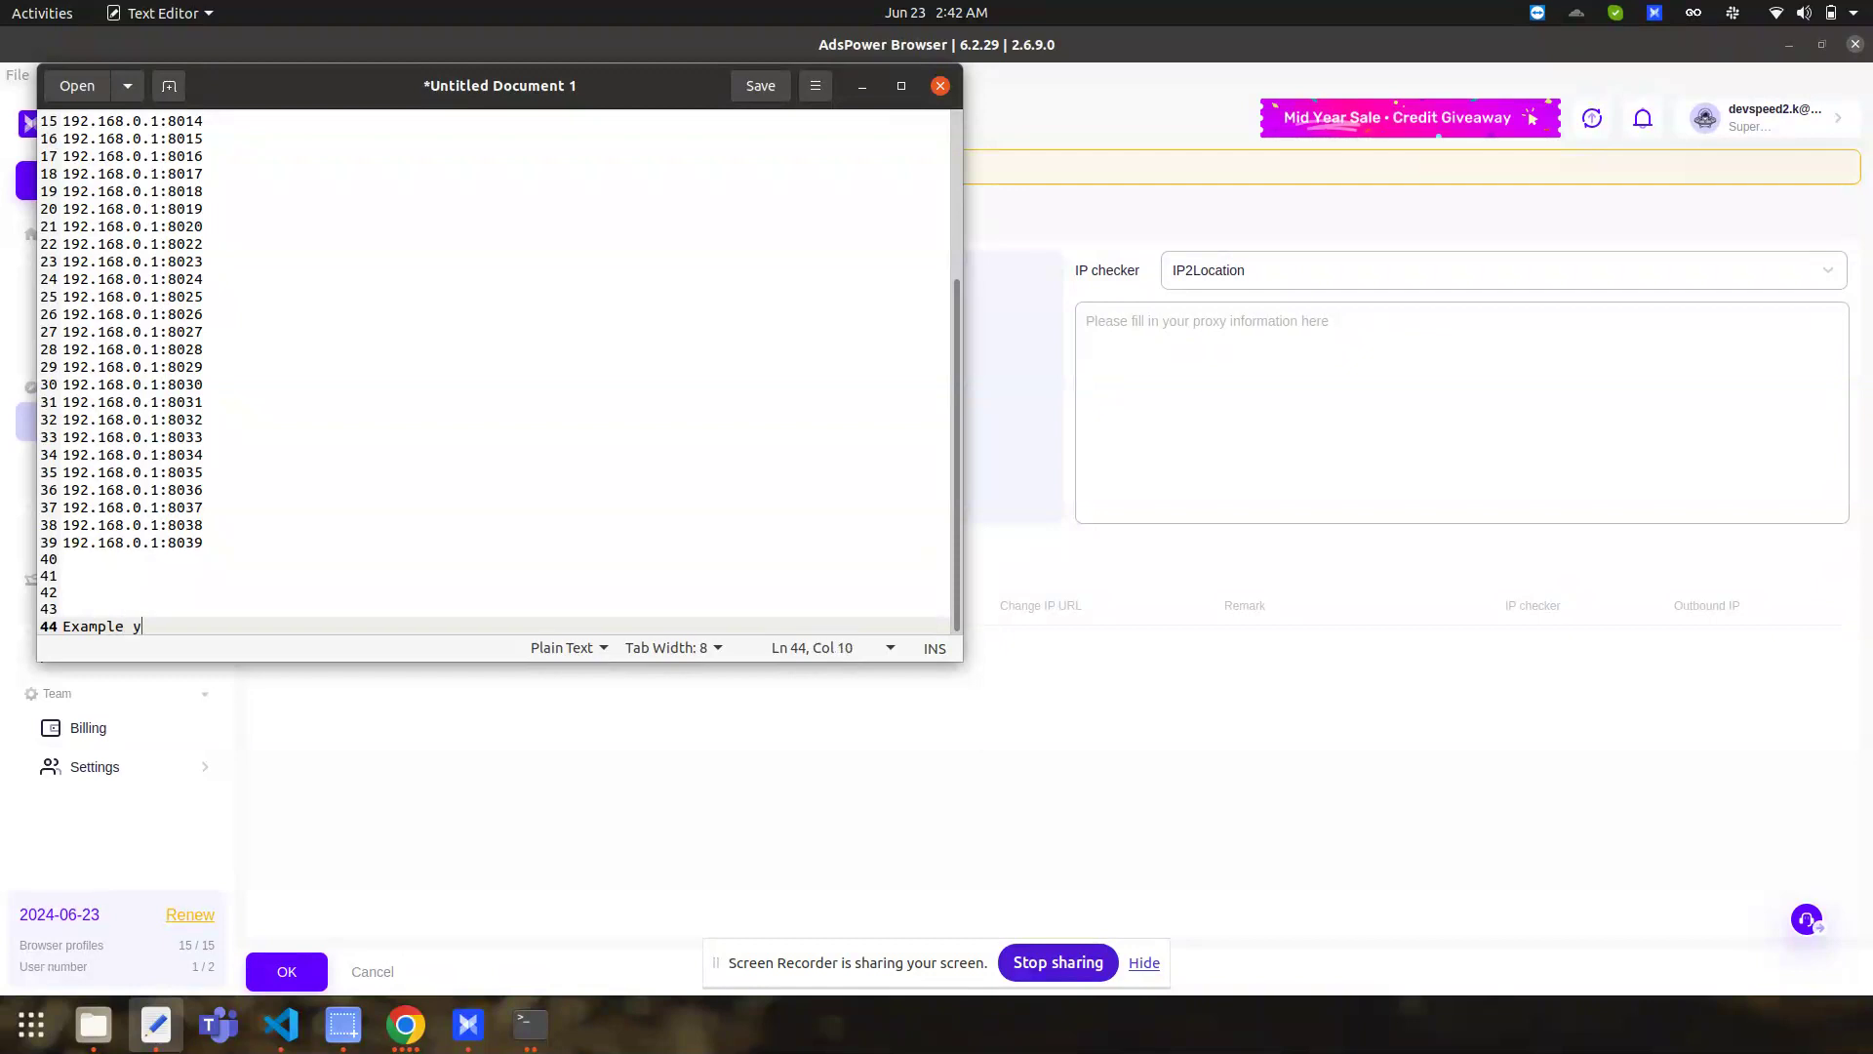
# Finish the note: "Example yeh hain sari meri jitni proxies hongi utna faida hai kyn ke duplicate aur random me koe issue face ni krna hoga"
pyautogui.write('sare')
pyautogui.press('BackSpace')
pyautogui.write('i meri jitni proxu')
pyautogui.write('es h')
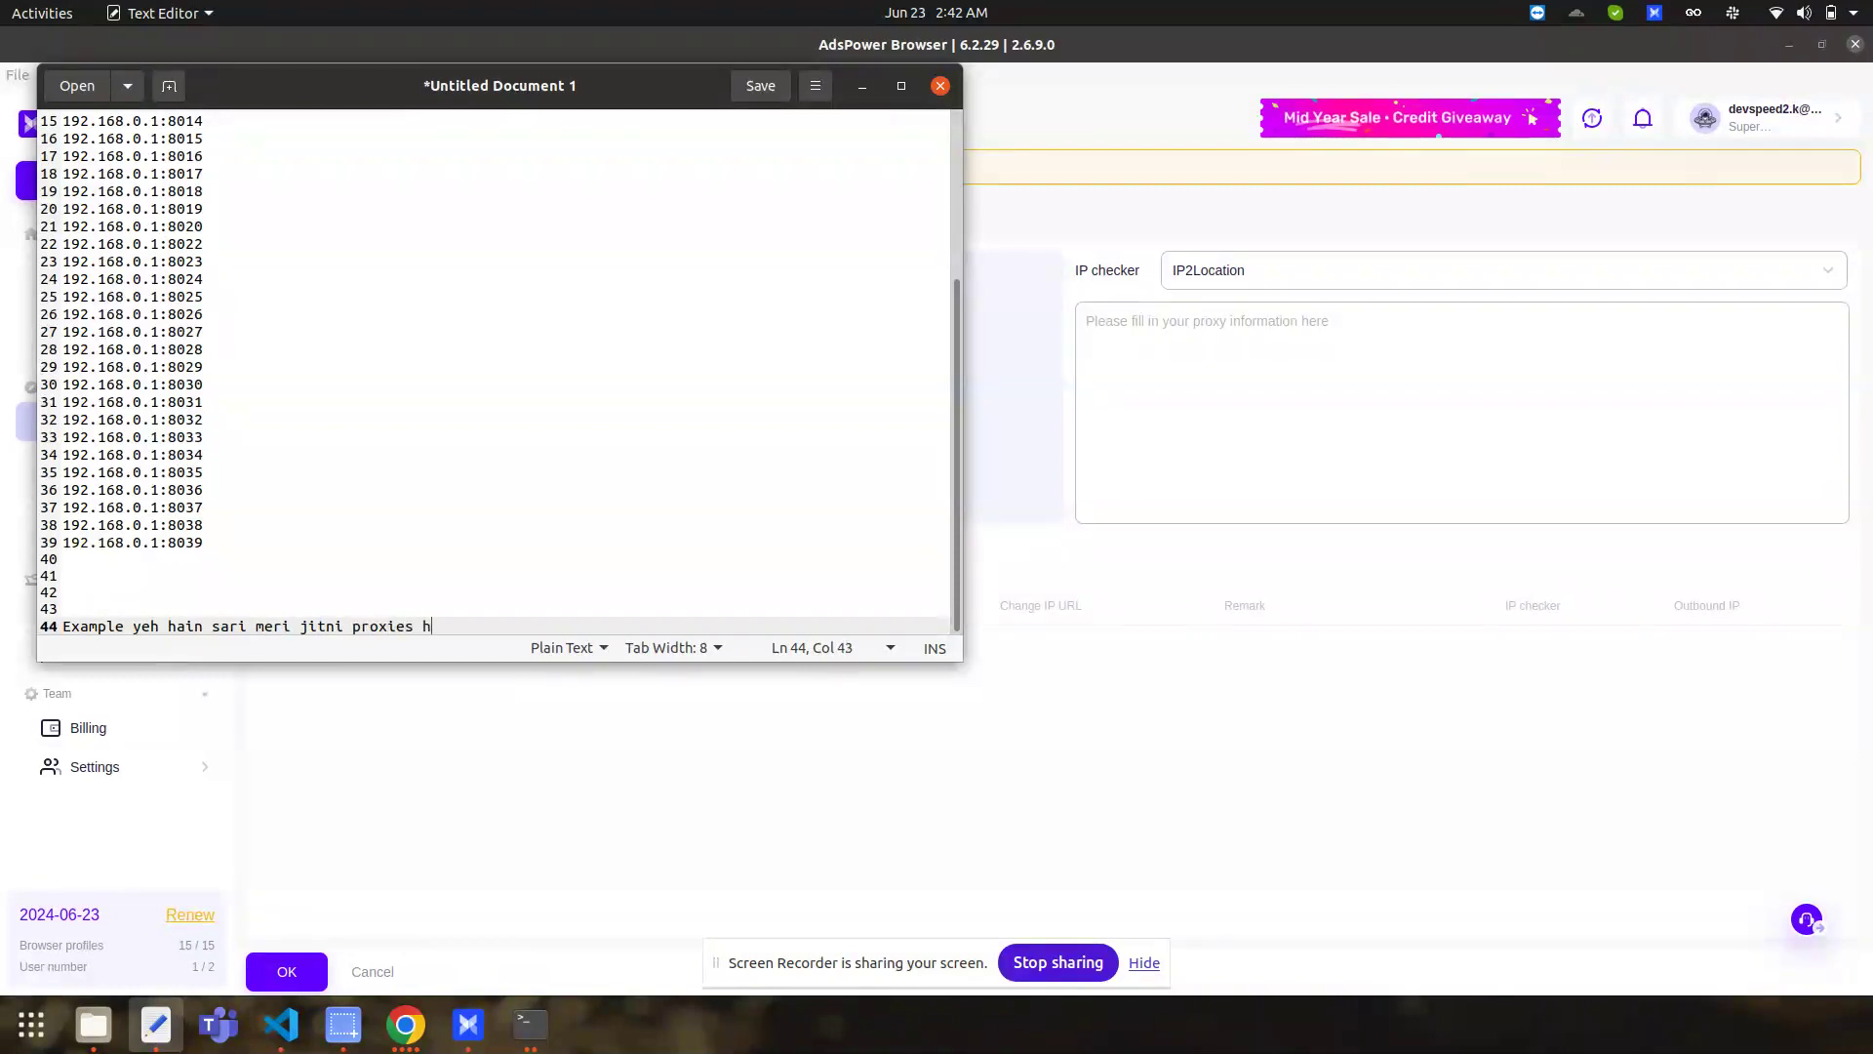
pyautogui.write('o')
pyautogui.press('BackSpace')
pyautogui.write('utna faida hai kyn ke duplicate aur')
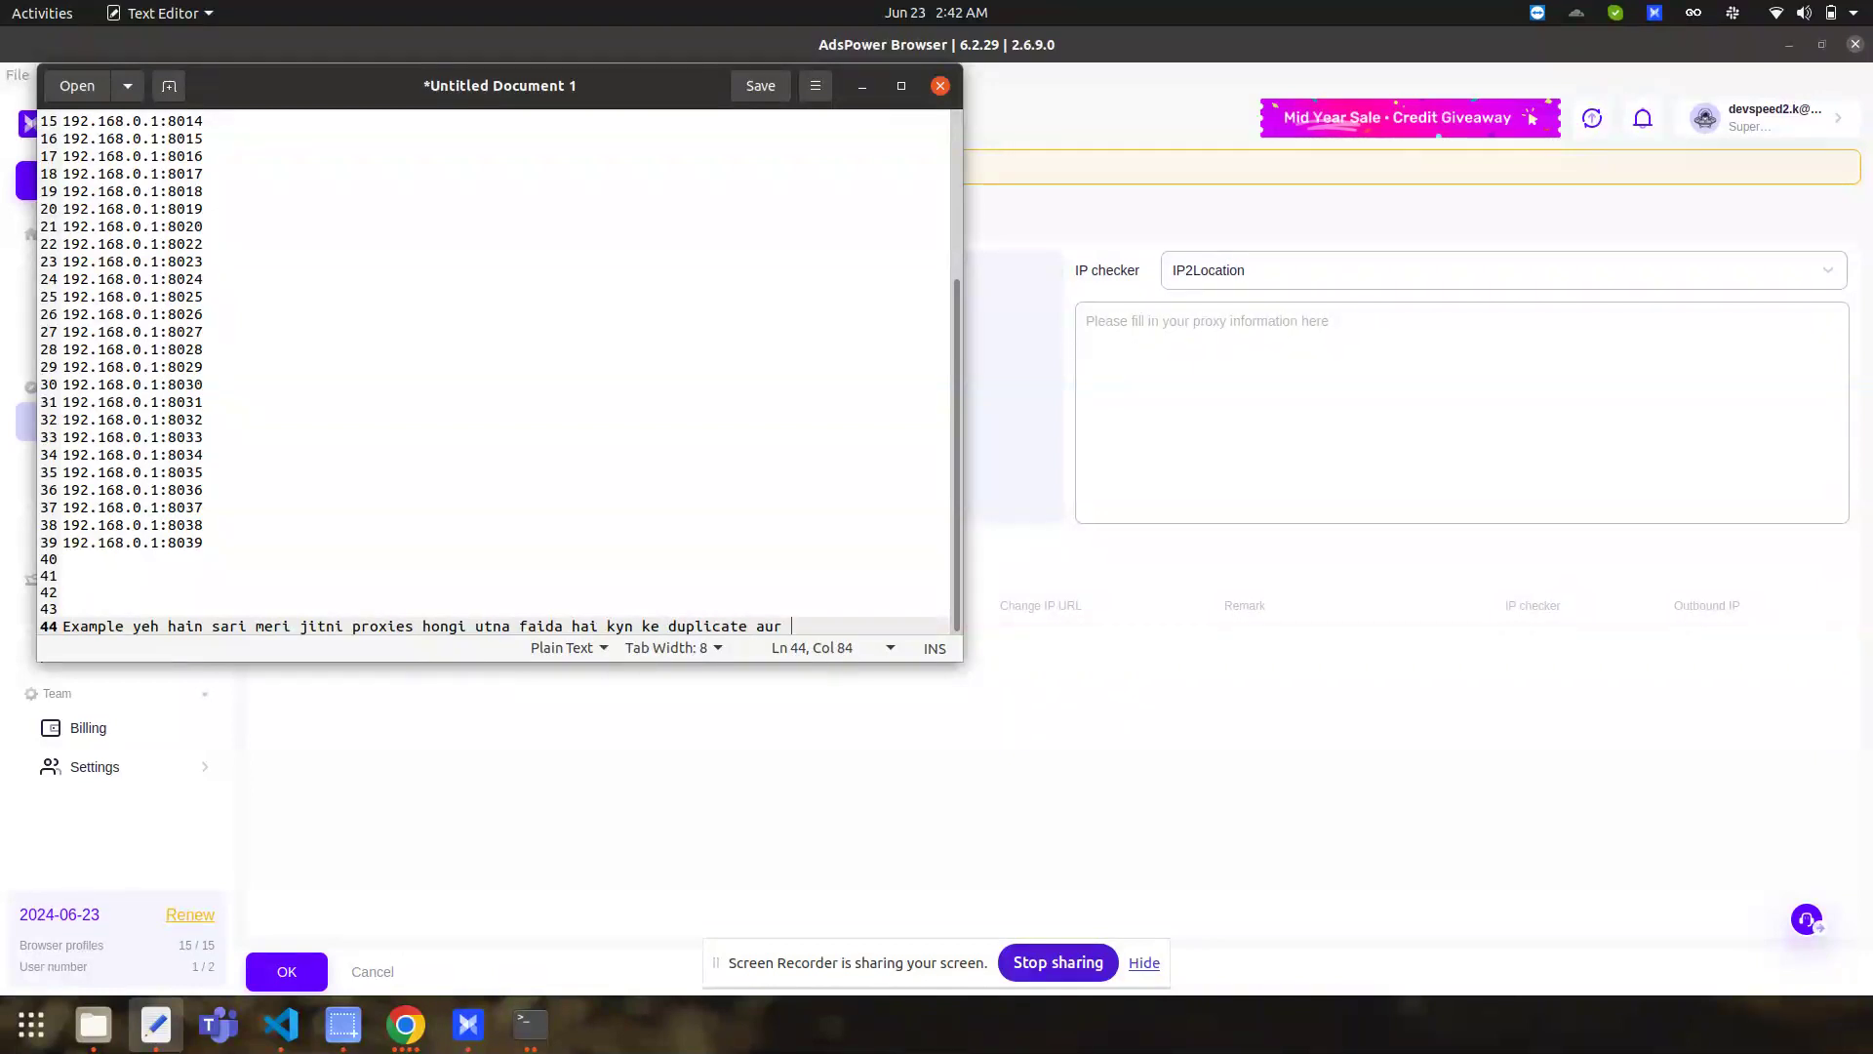
pyautogui.write(' random me koe issue face na')
pyautogui.write(' krna hoga')
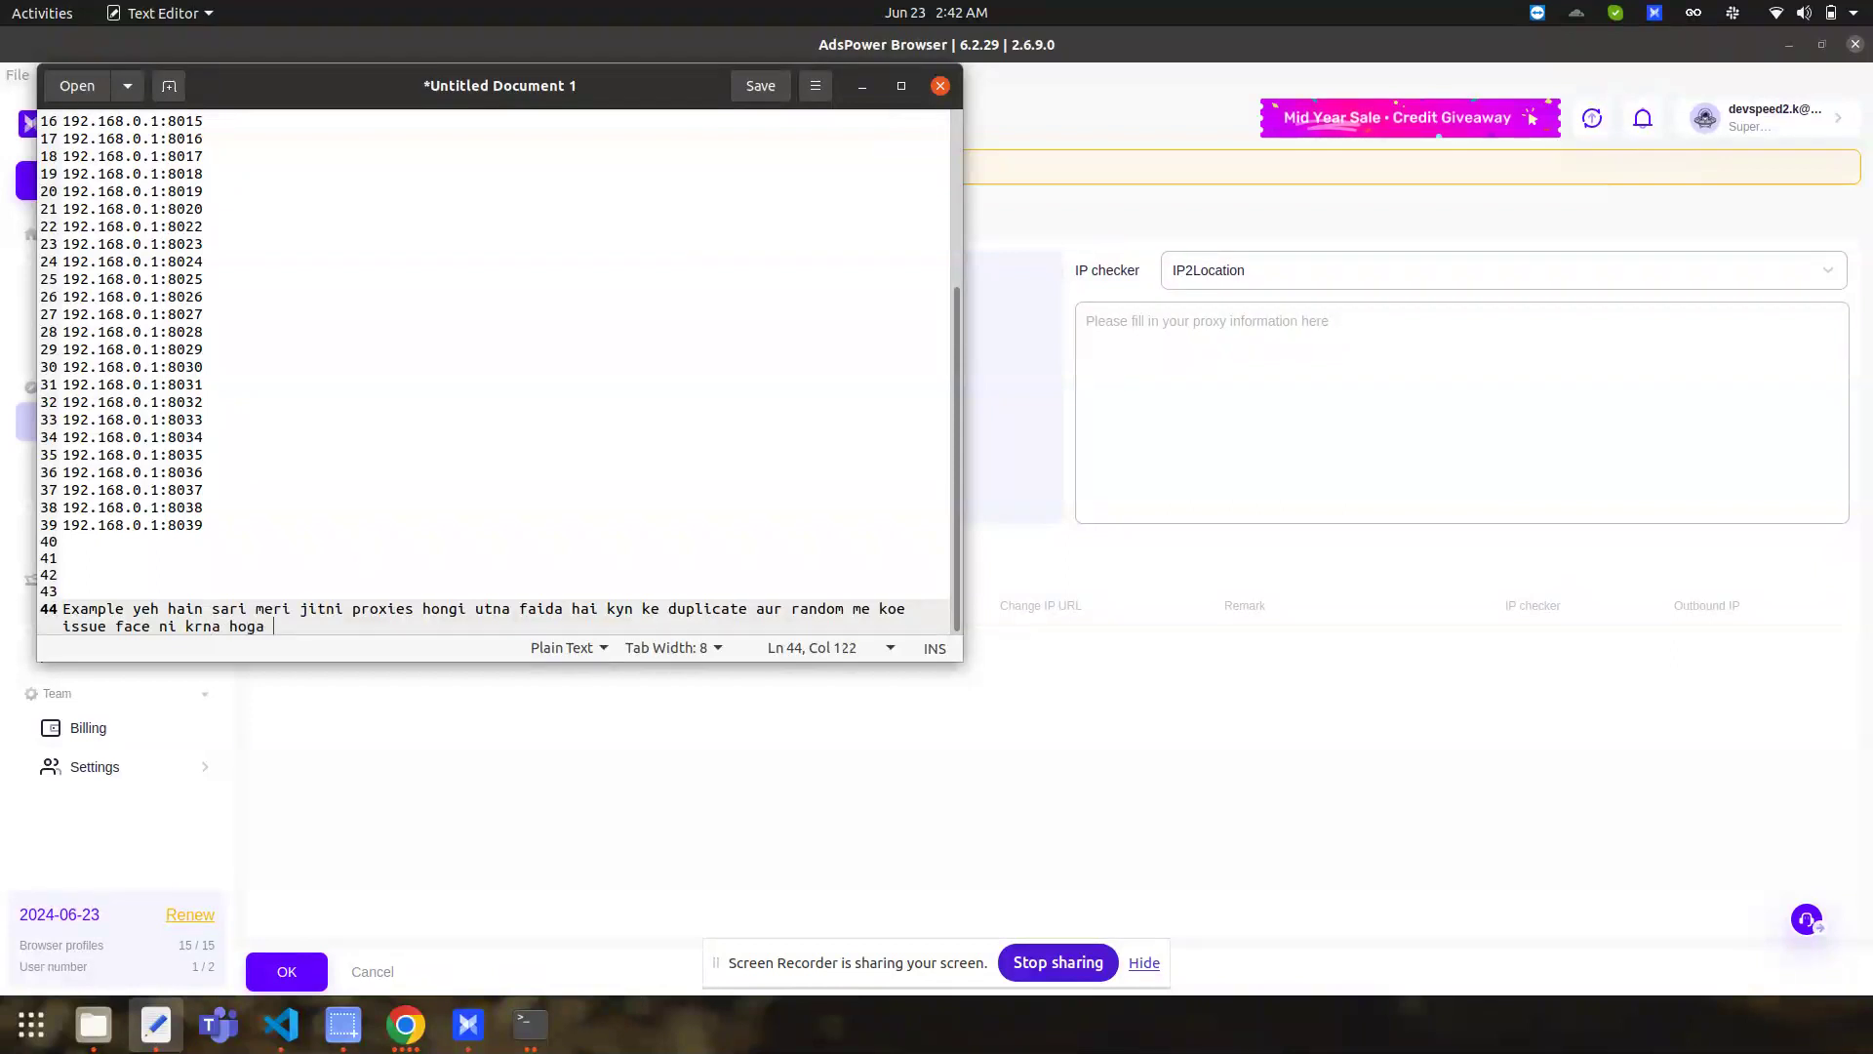
# Delete the example note and the blank lines below the last proxy in the list
pyautogui.hotkey('shift', 'Up')
pyautogui.hotkey('shift', 'Home')
pyautogui.press('BackSpace')
pyautogui.press('BackSpace')
pyautogui.press('BackSpace')
pyautogui.press('BackSpace')
pyautogui.press('BackSpace')
pyautogui.press('BackSpace')
# Copy the entire proxy list from the text document into AdsPower's proxy information field and add the proxies
pyautogui.hotkey('ctrl', 'a')
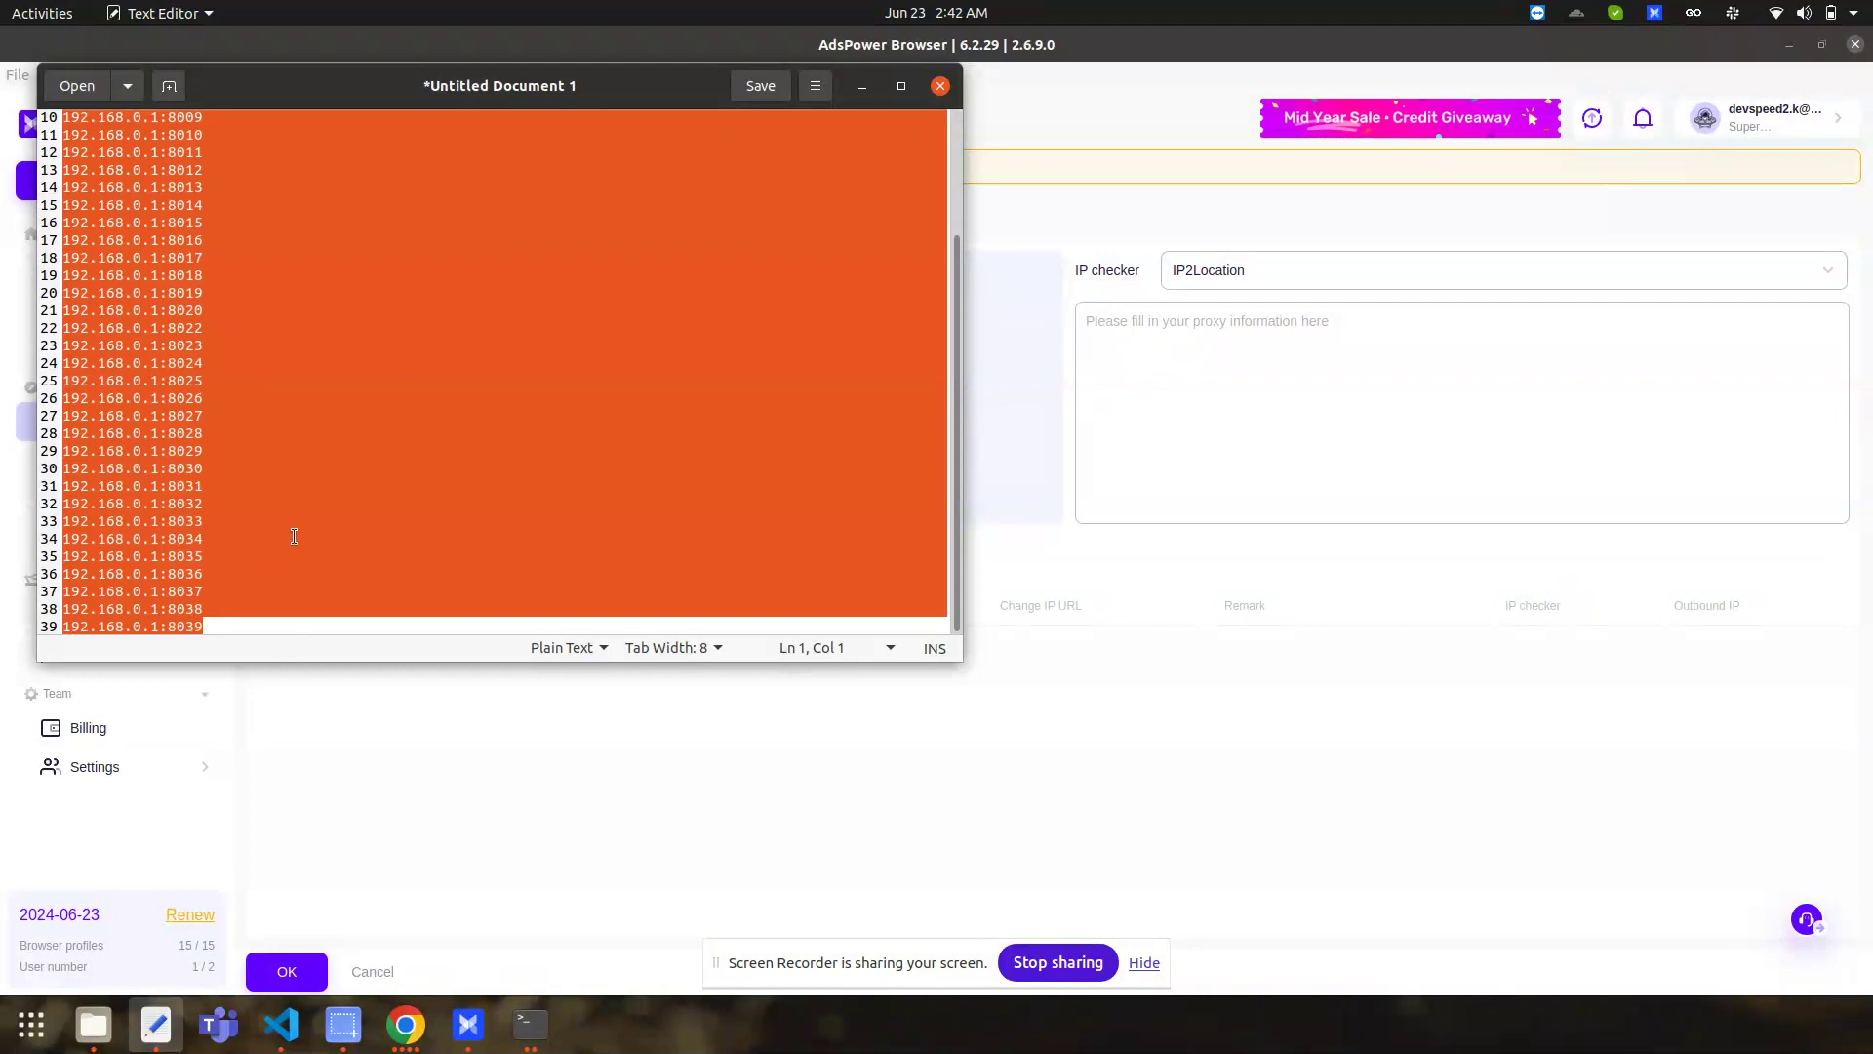
pyautogui.click(624, 671)
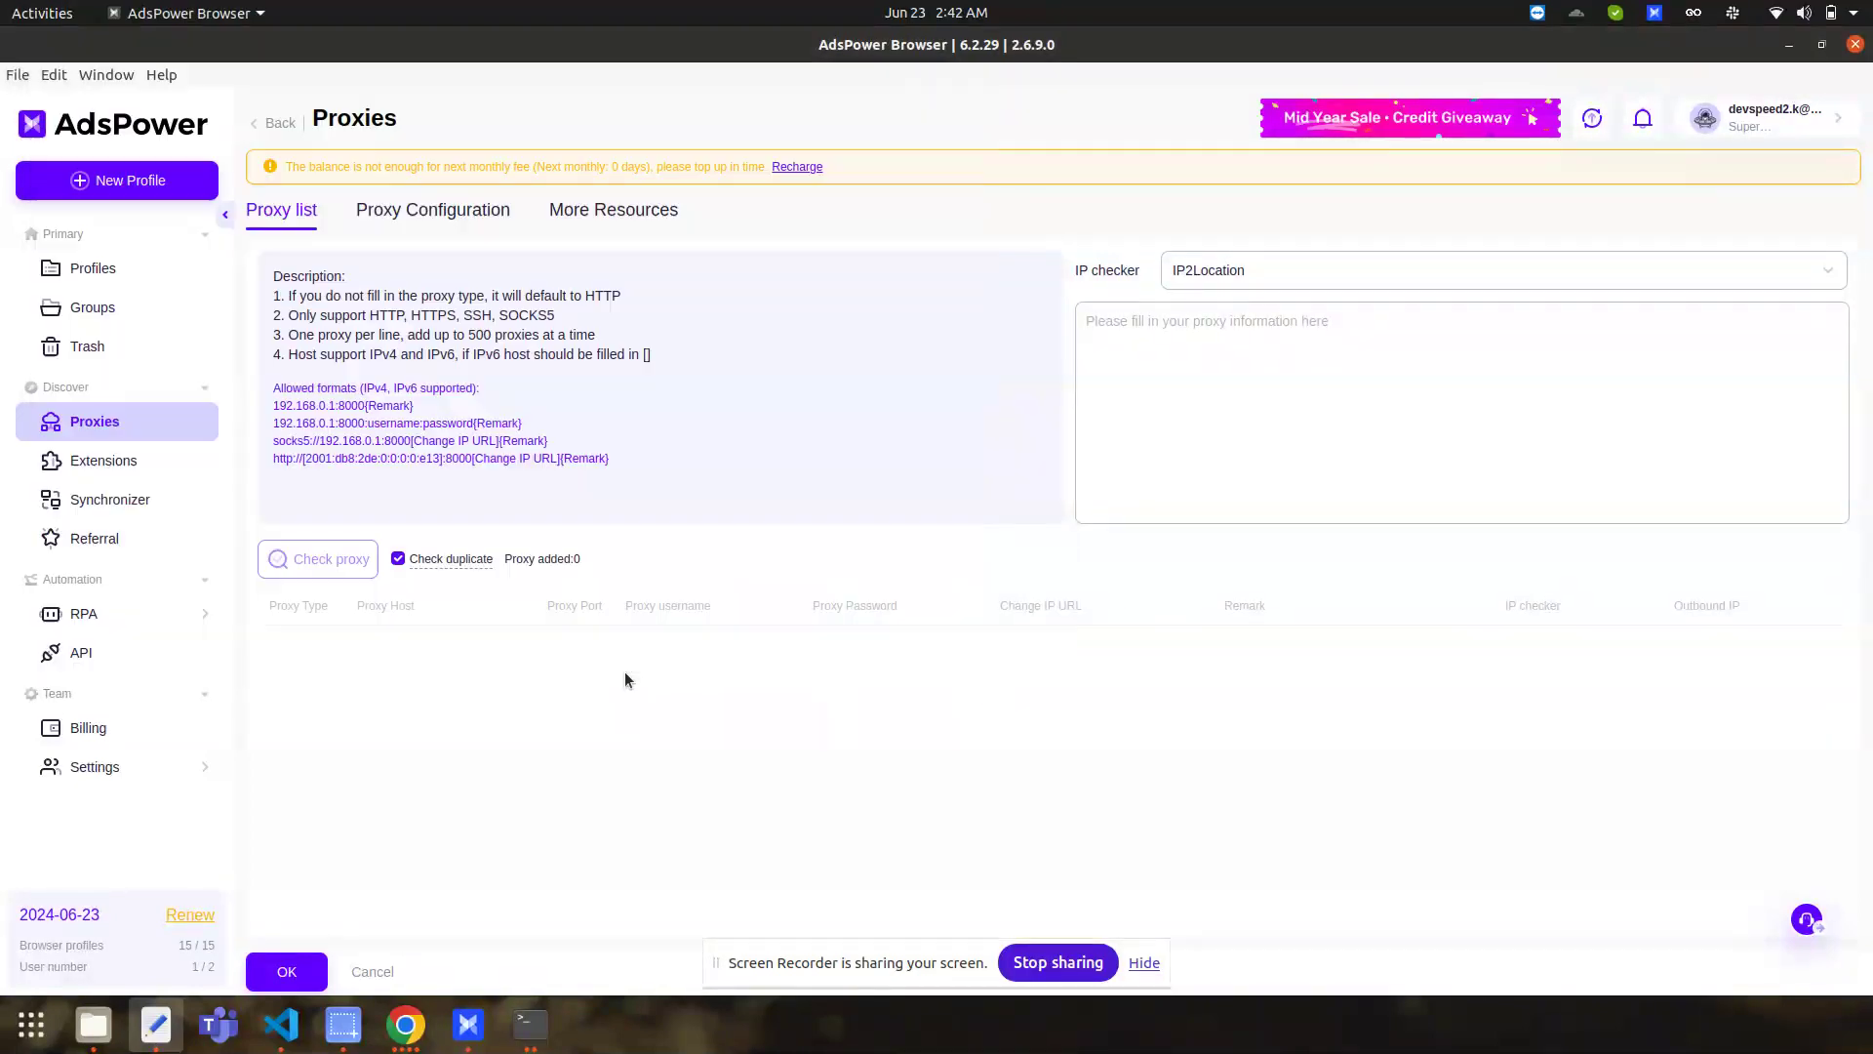
pyautogui.click(1254, 418)
pyautogui.hotkey('ctrl', 'v')
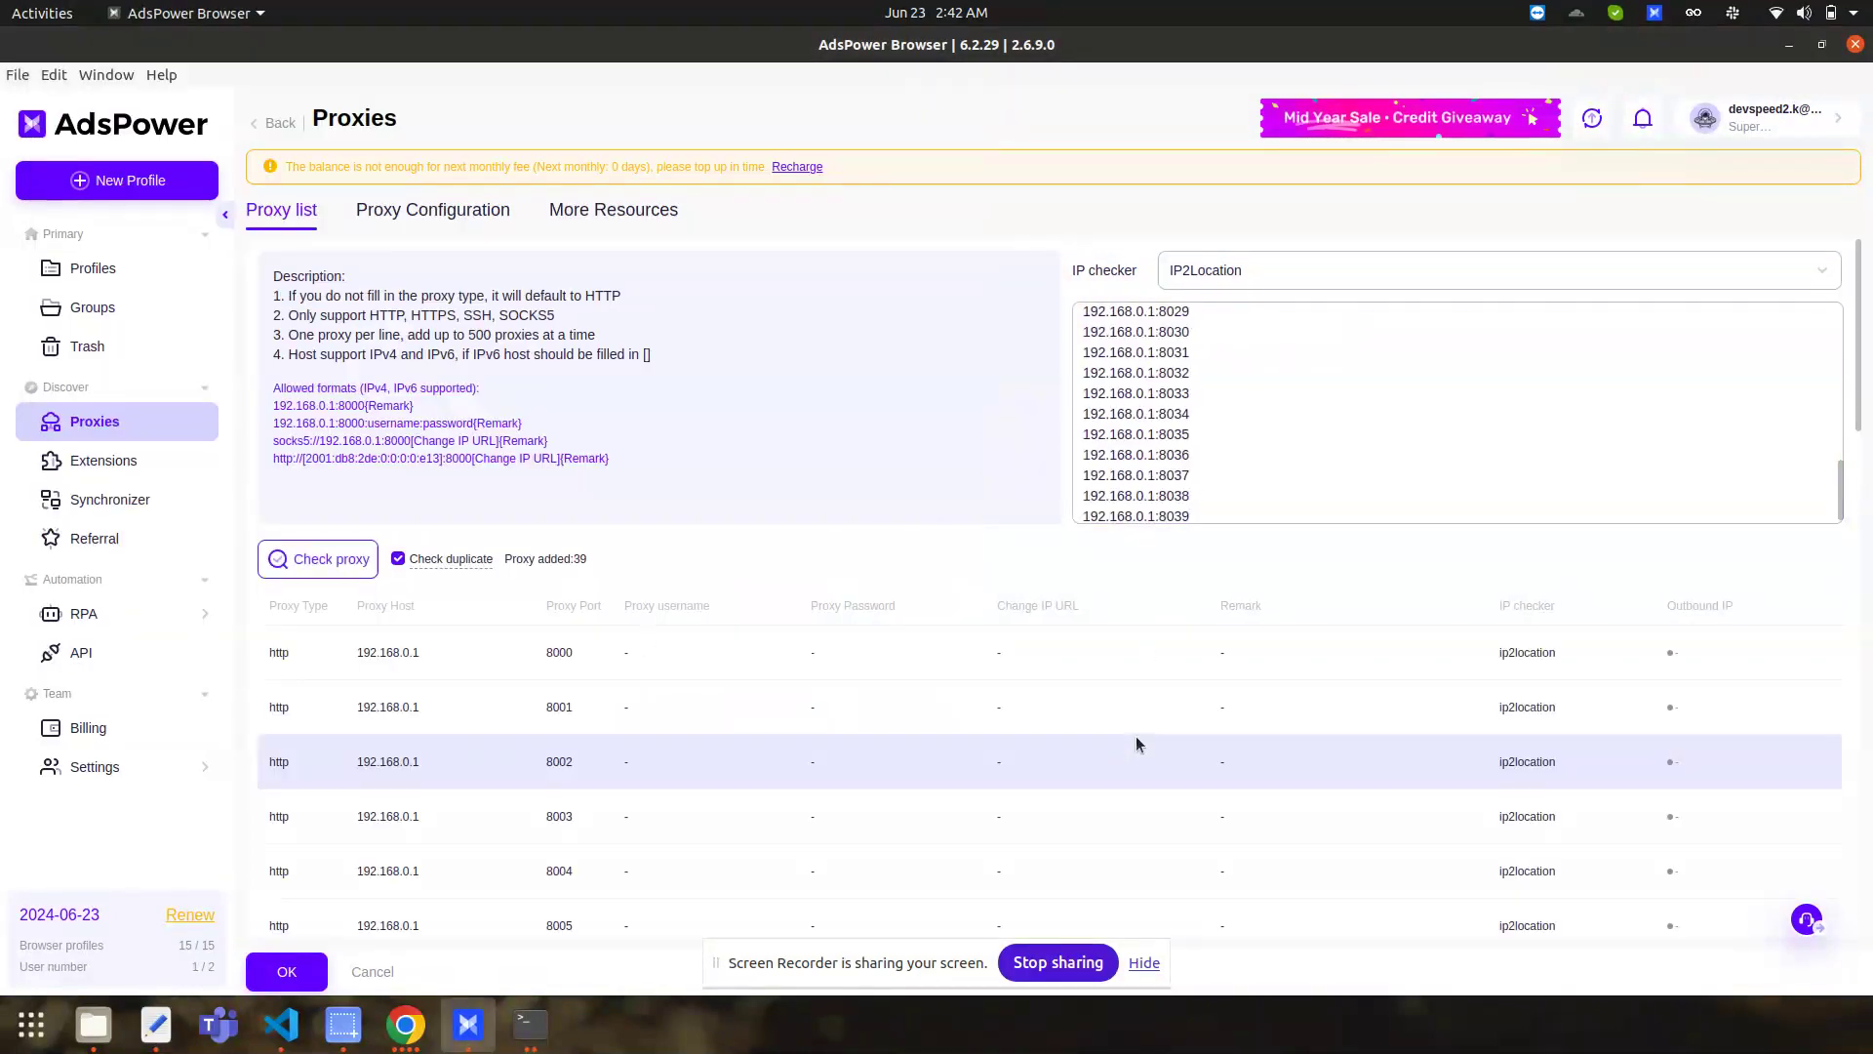
pyautogui.click(1363, 383)
pyautogui.scroll(6, 1347, 449)
pyautogui.scroll(3, 1347, 451)
pyautogui.click(286, 970)
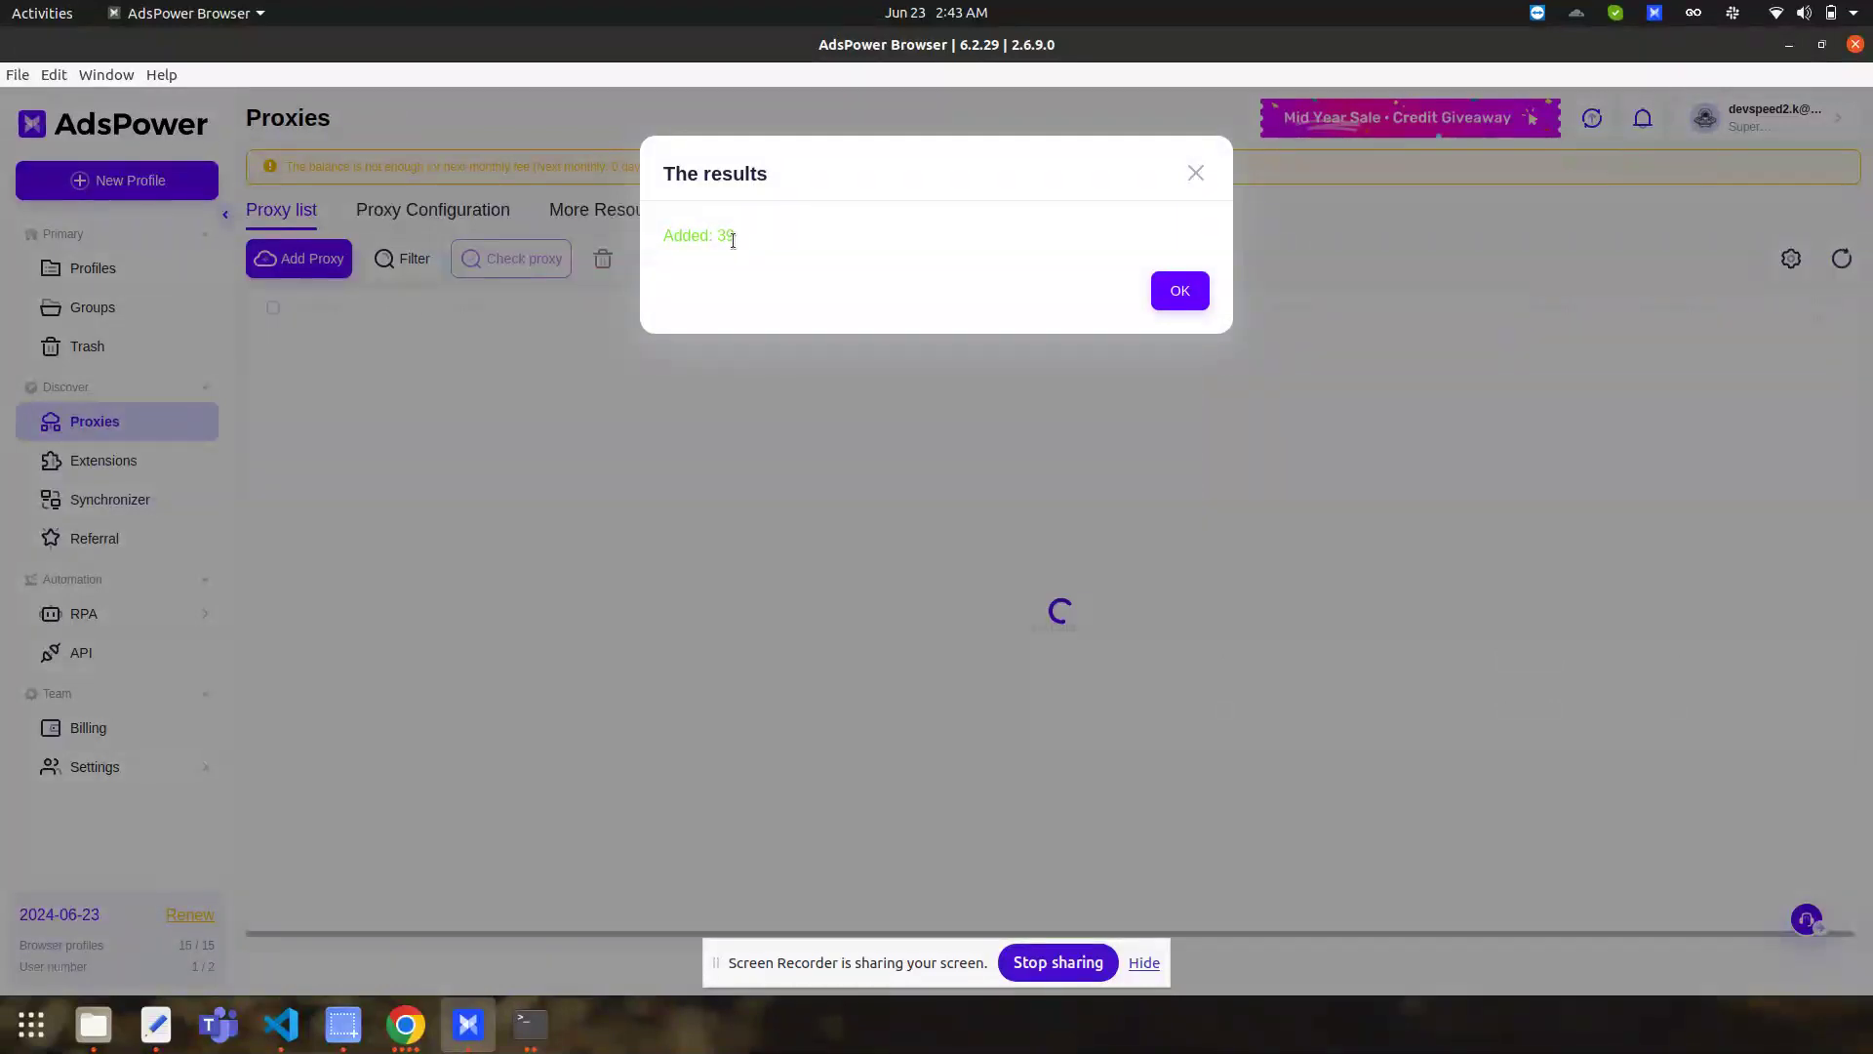
# Compare the last line number of the proxy list in Text Editor with the added total in AdsPower, and dismiss the results
pyautogui.click(156, 1024)
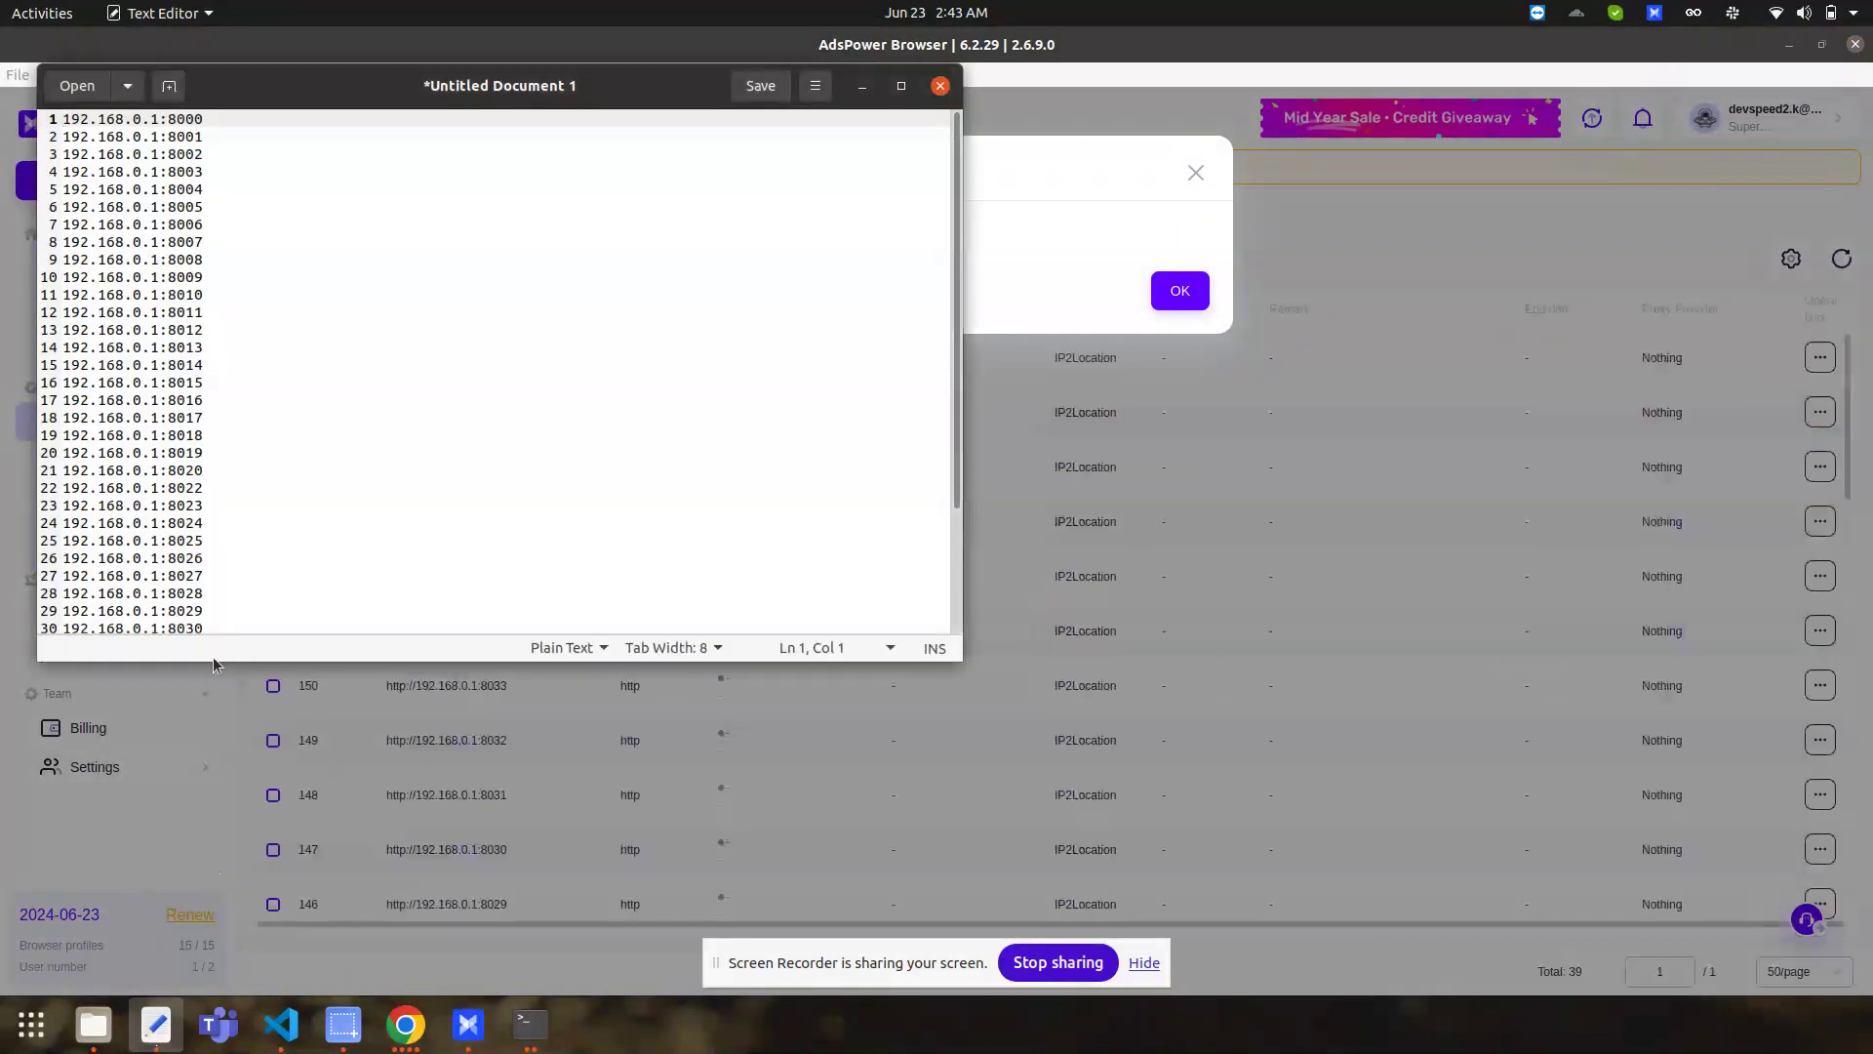
pyautogui.scroll(-3, 146, 585)
pyautogui.click(89, 626)
pyautogui.tripleClick(90, 626)
pyautogui.click(1085, 306)
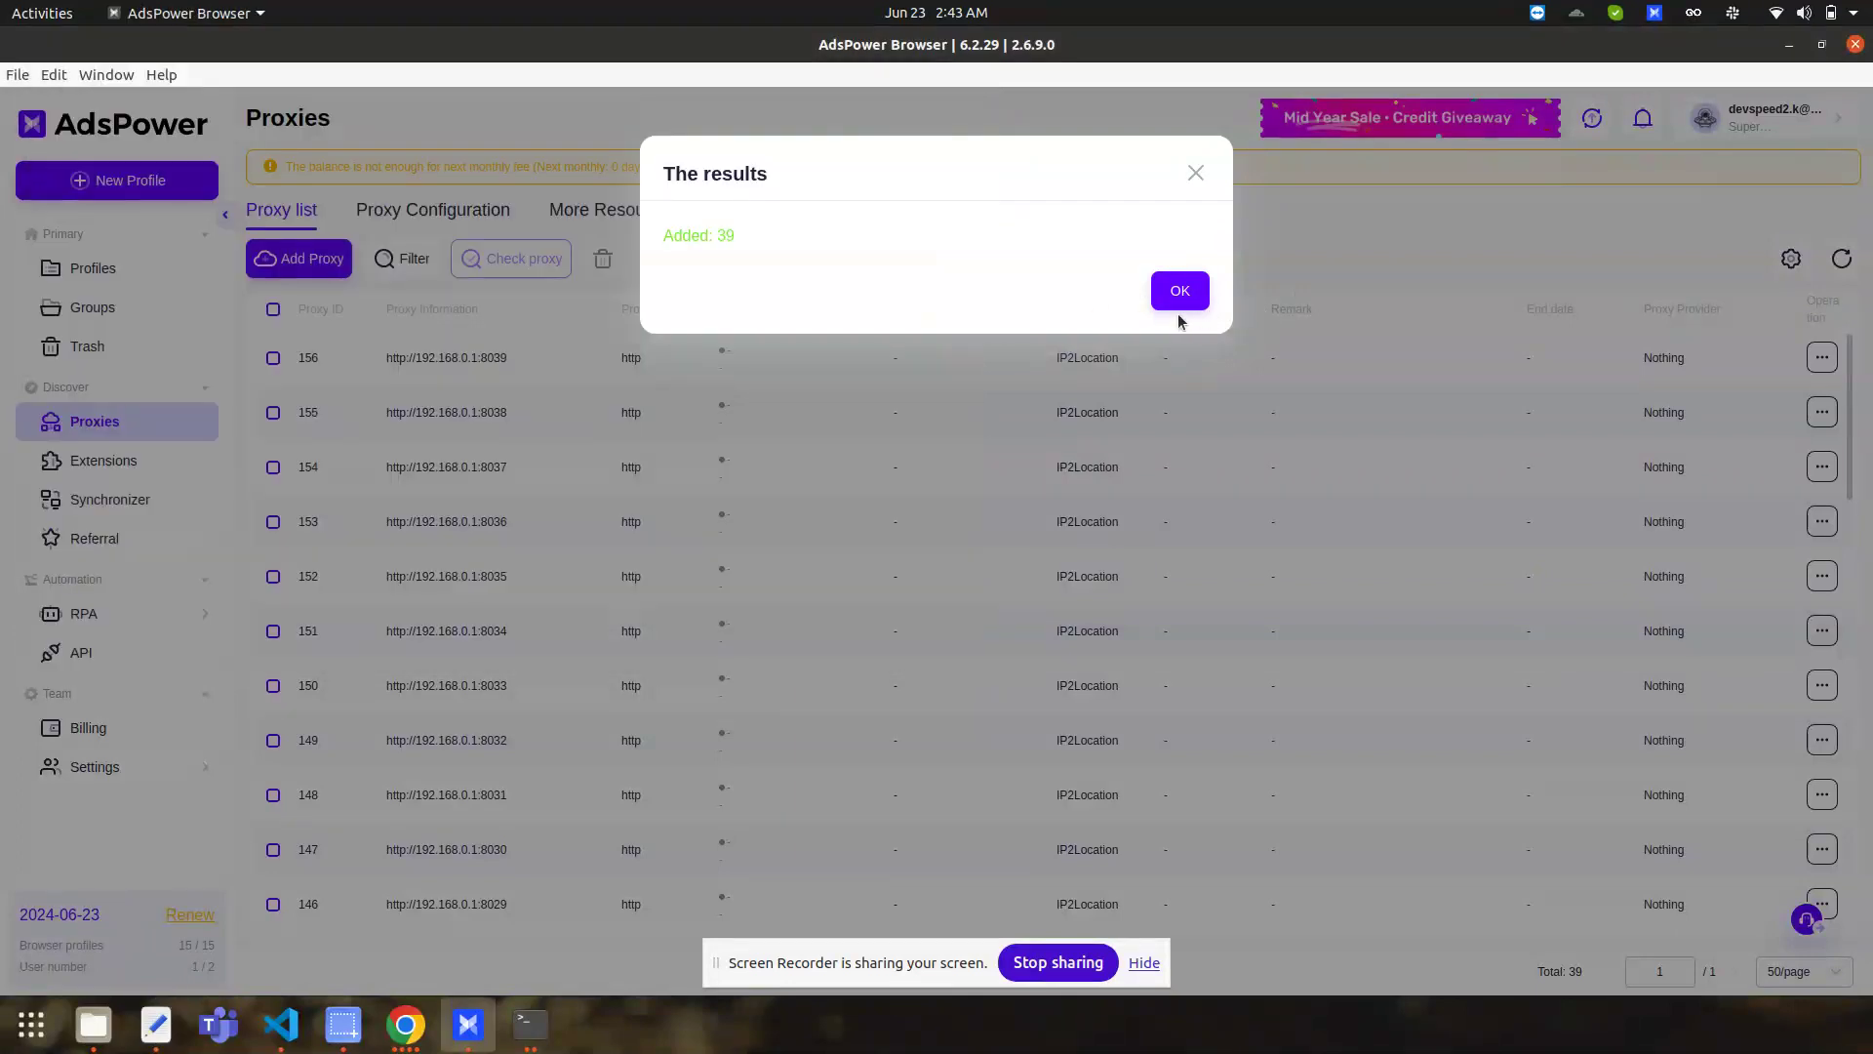
pyautogui.click(1179, 291)
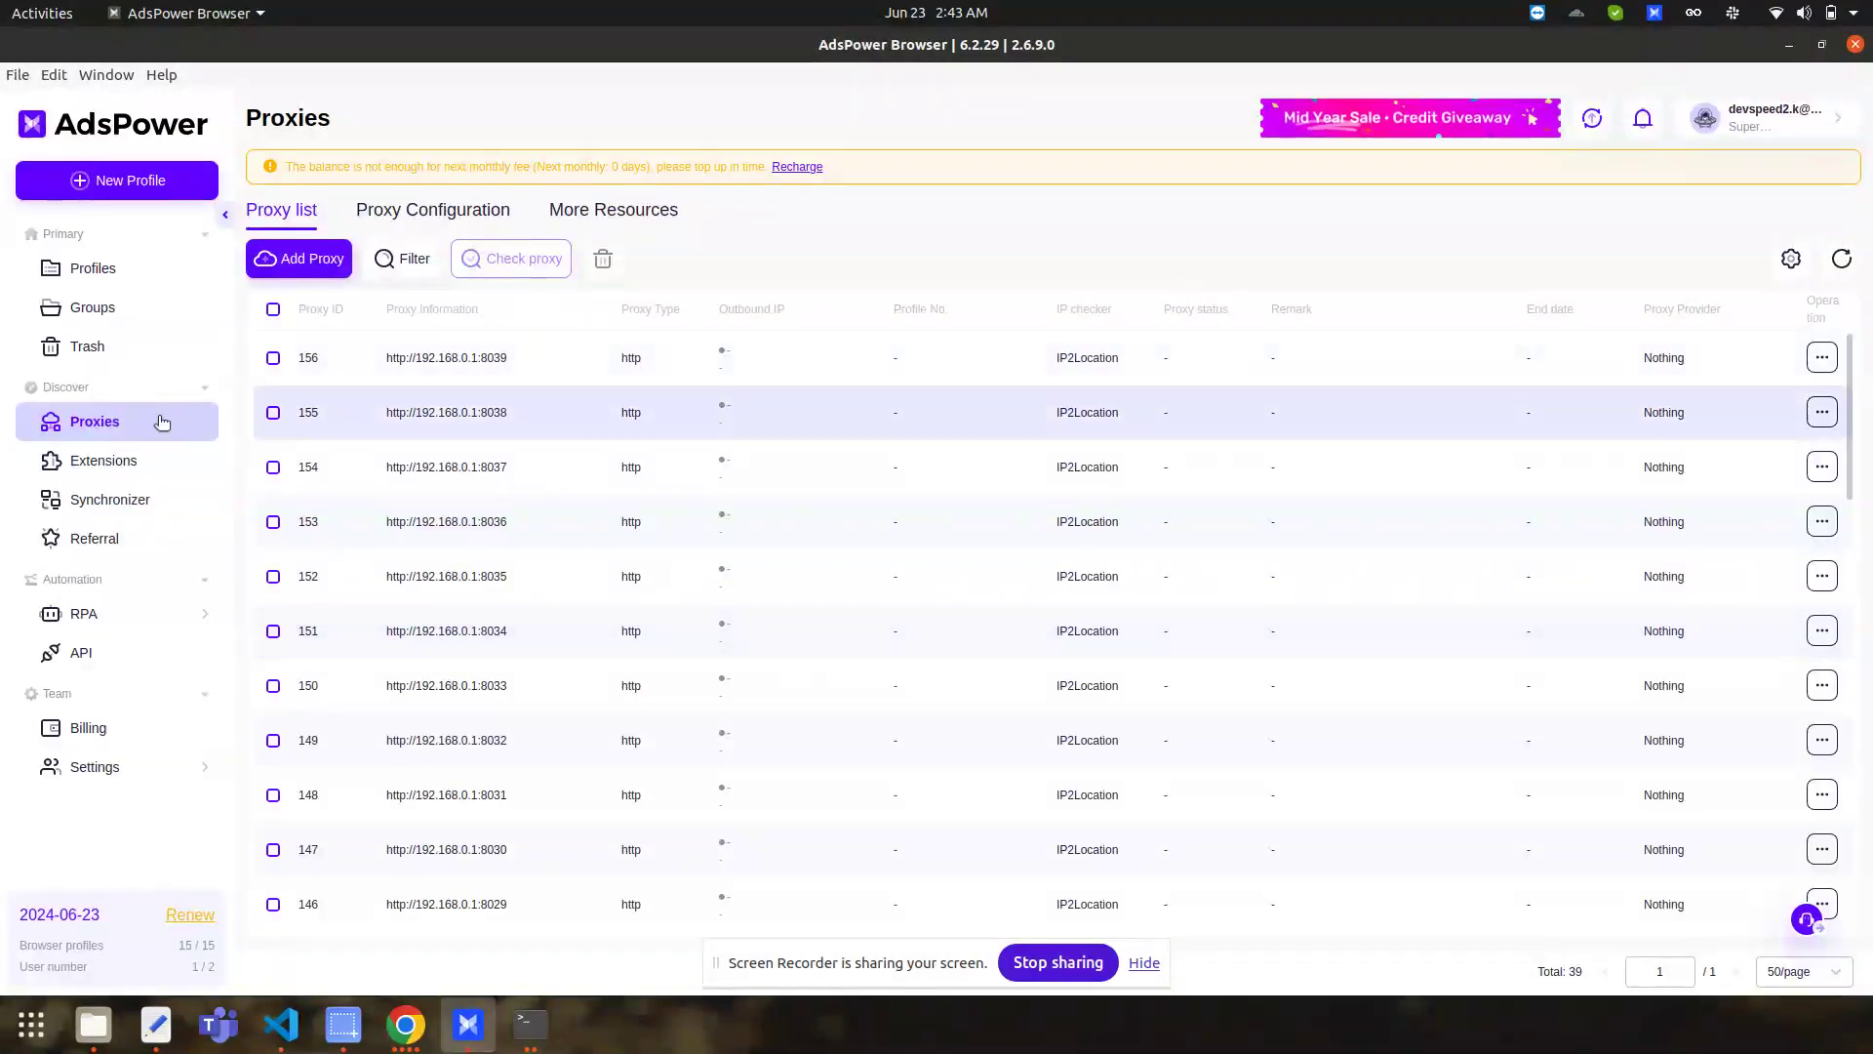
# Start a quick creation of browser profiles with Windows as the only OS and random selection from the saved proxies
pyautogui.click(125, 182)
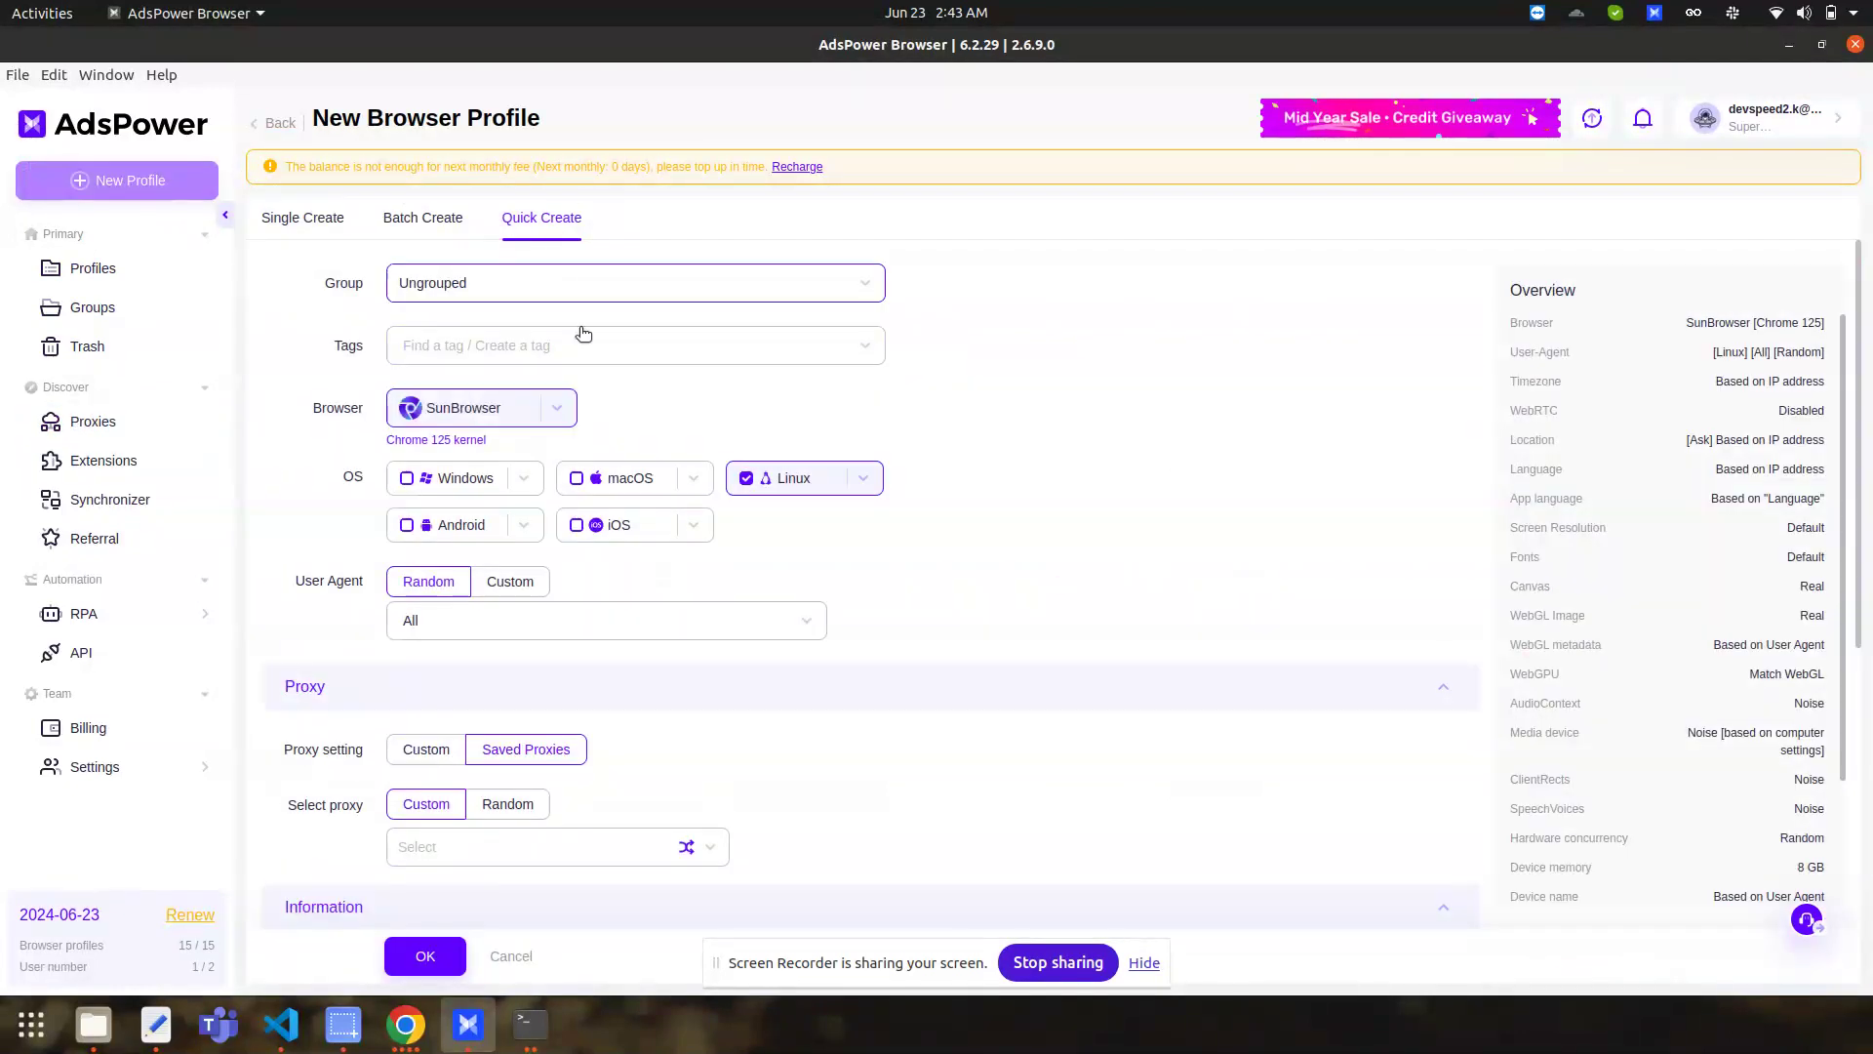
pyautogui.click(741, 494)
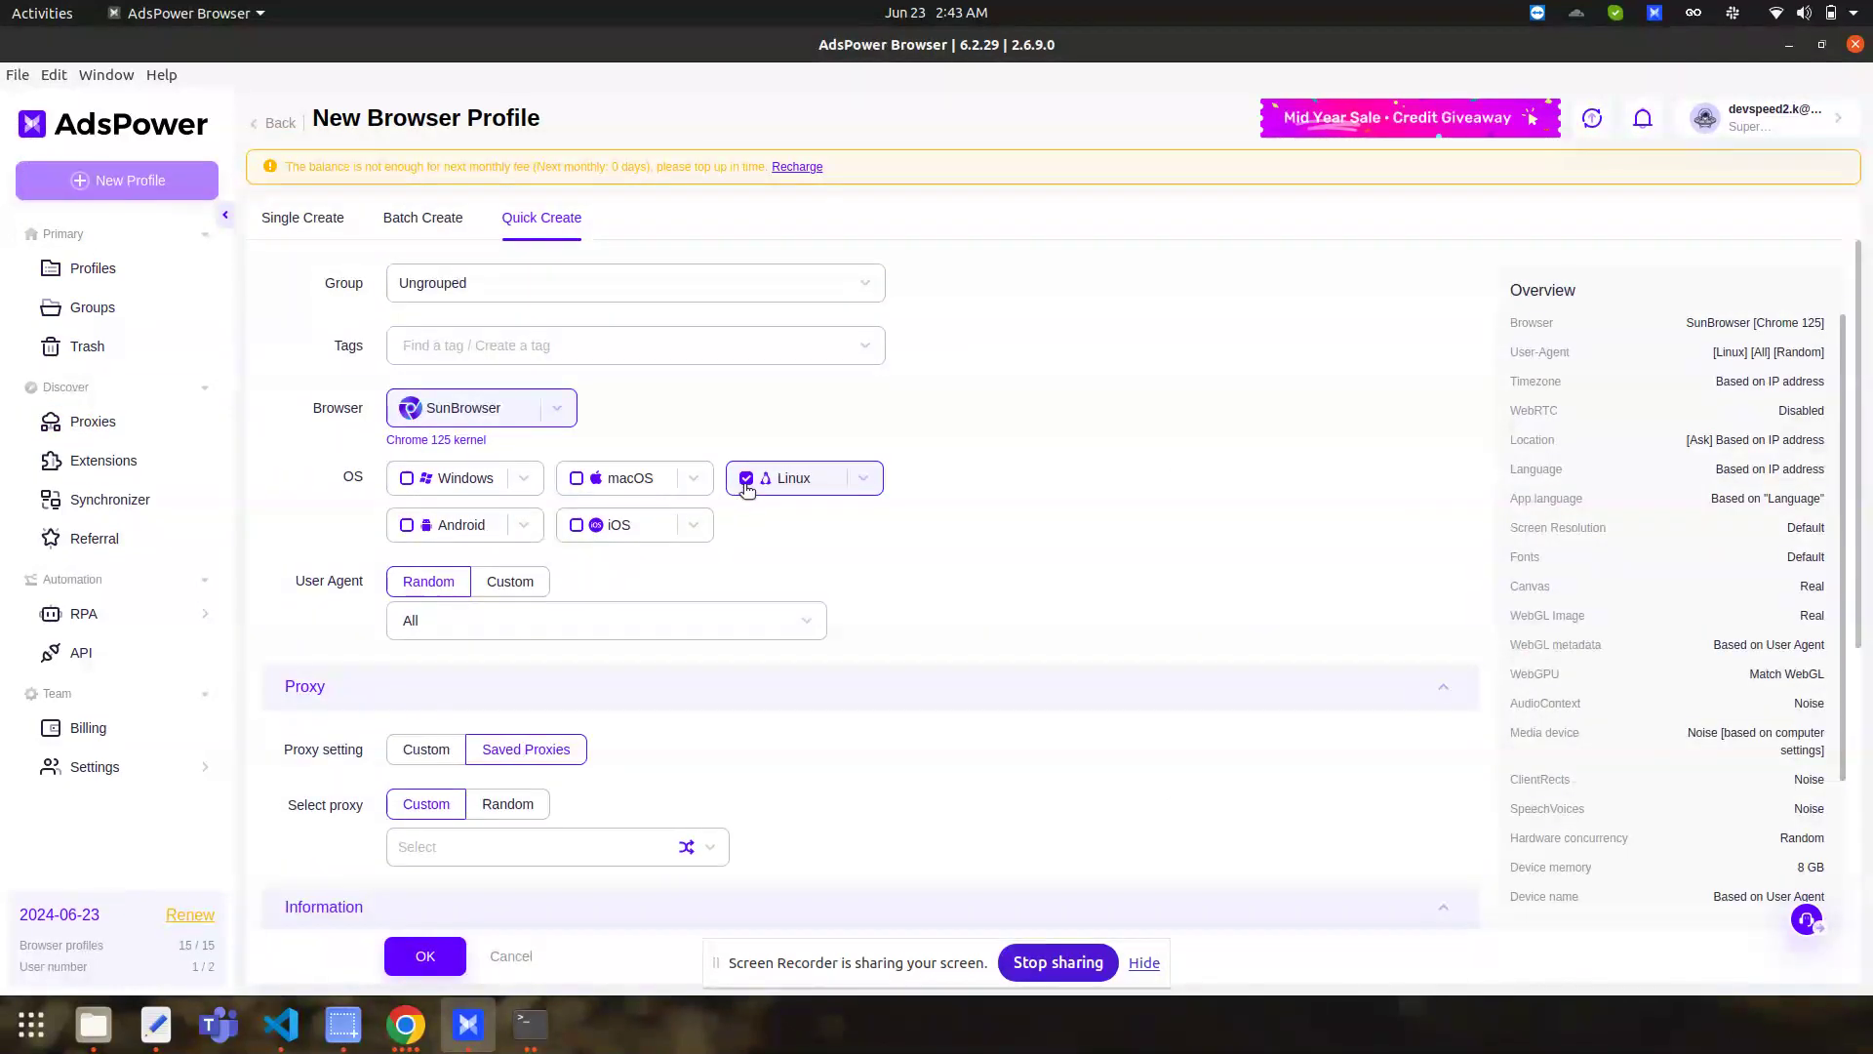
pyautogui.click(405, 478)
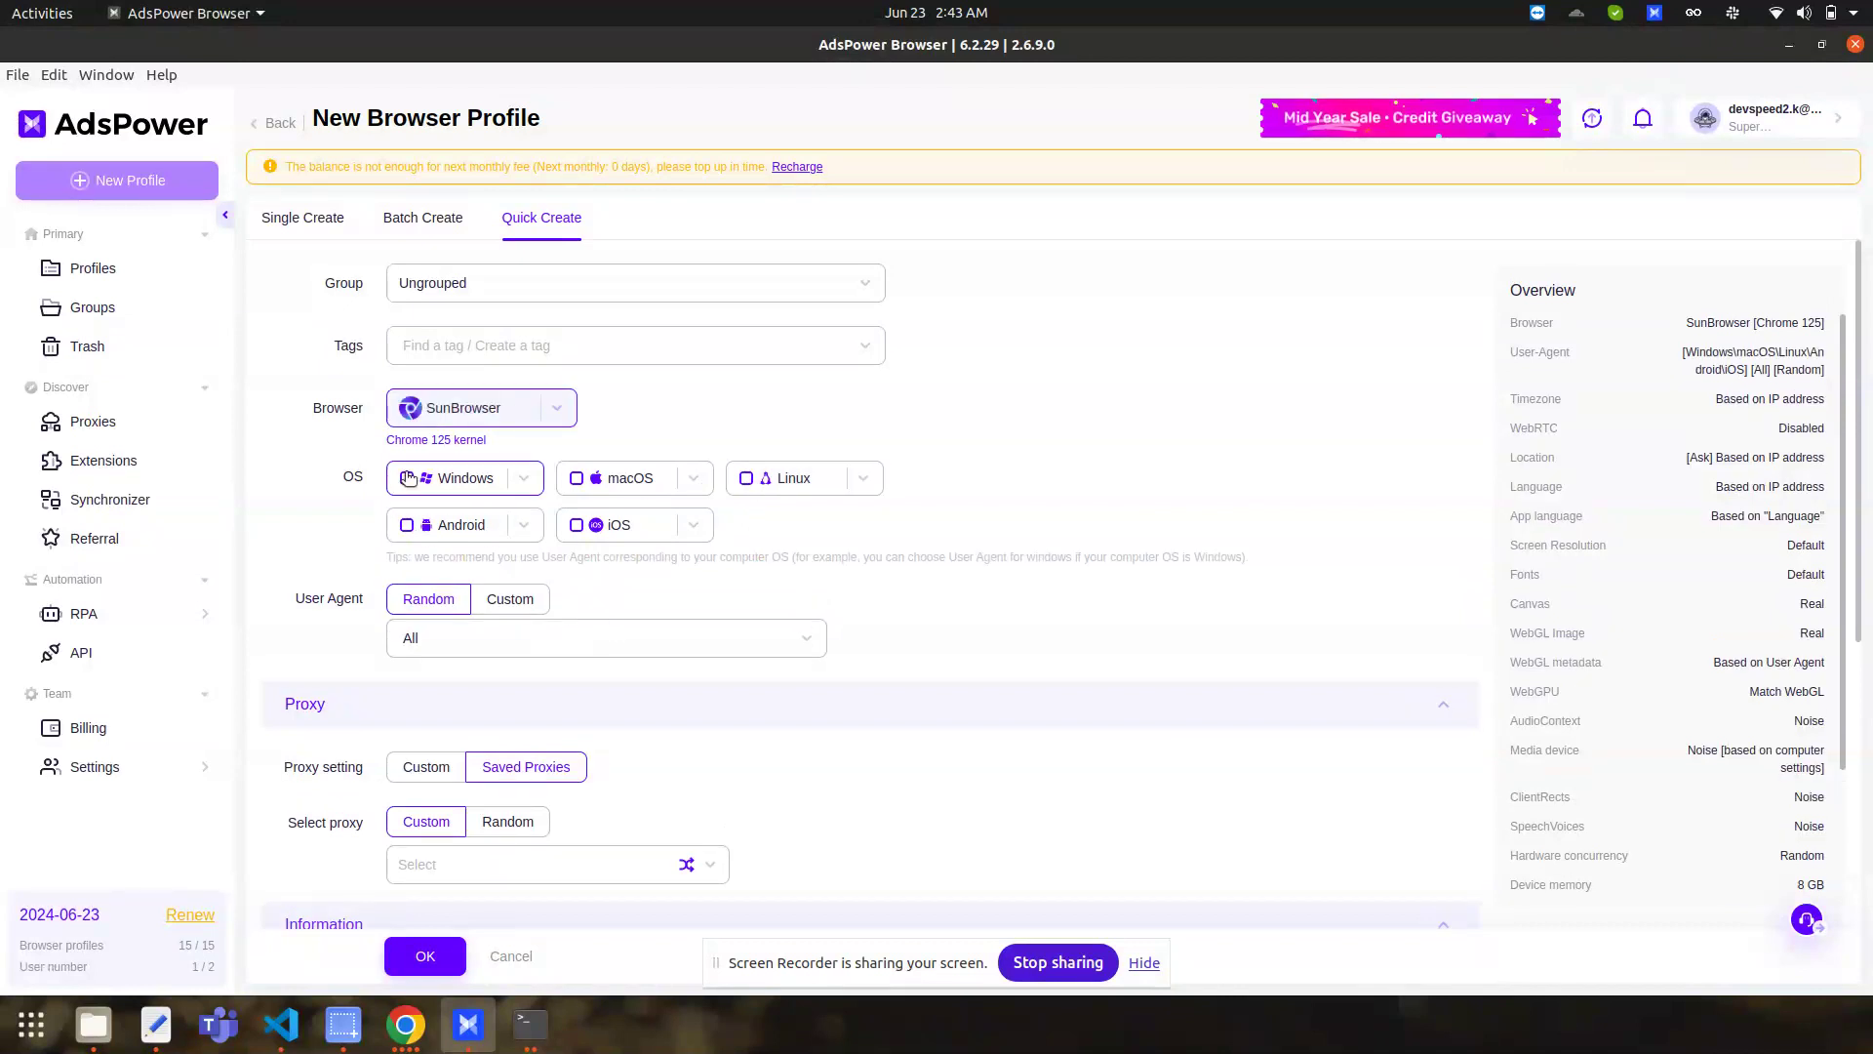
pyautogui.scroll(-3, 578, 740)
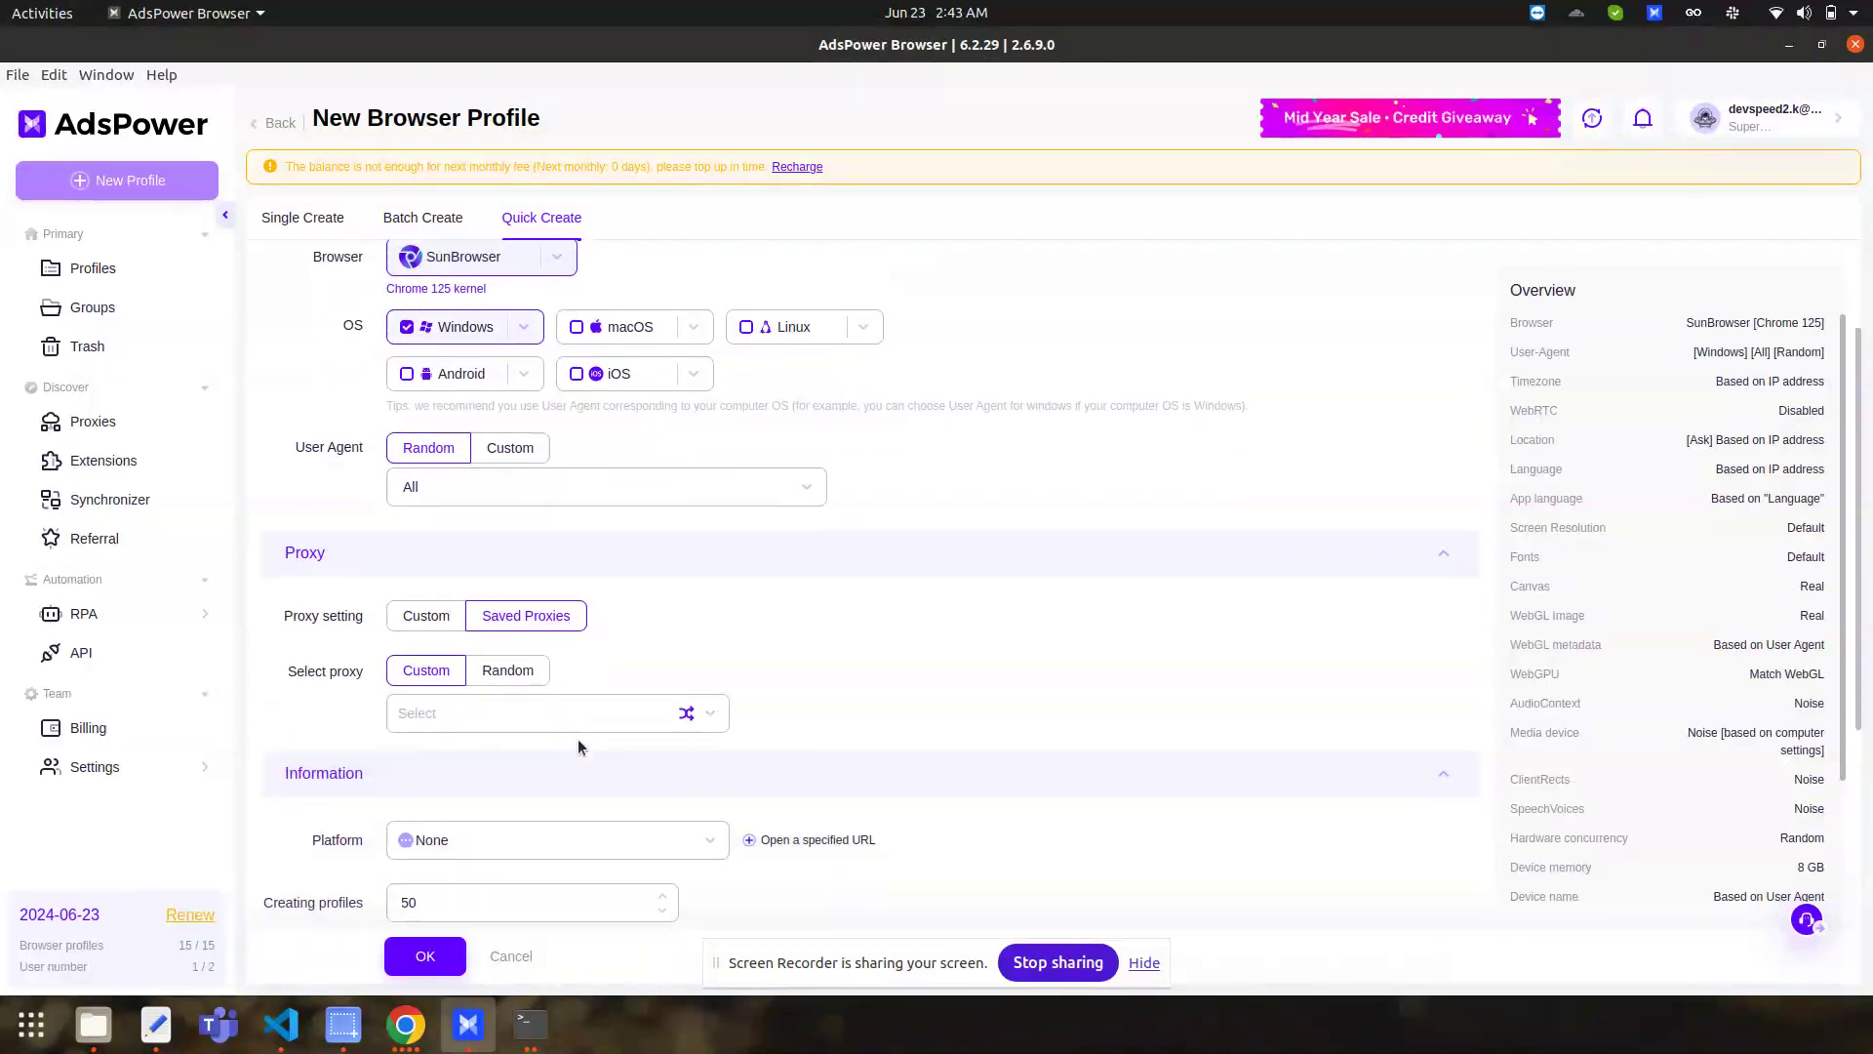
pyautogui.click(498, 556)
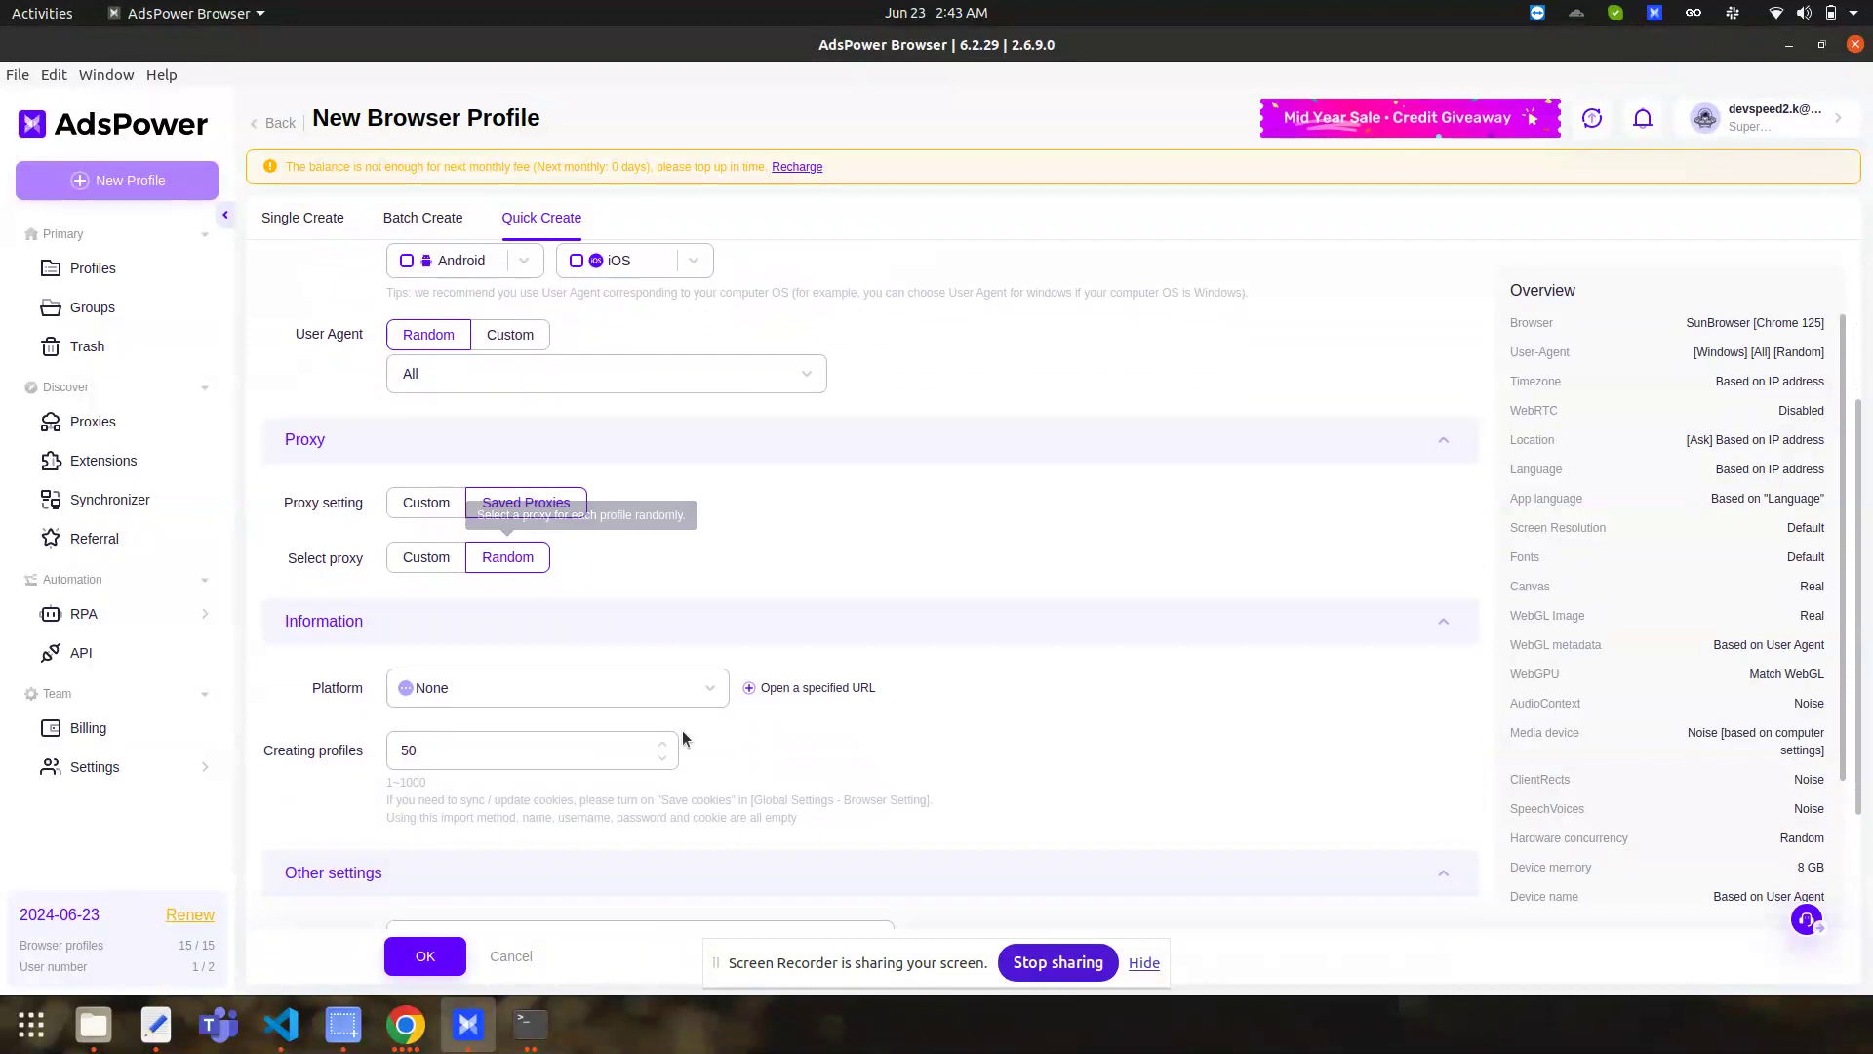
# Set the number of profiles to create to 15, create them and dismiss the results
pyautogui.click(460, 741)
pyautogui.write('15')
pyautogui.click(331, 784)
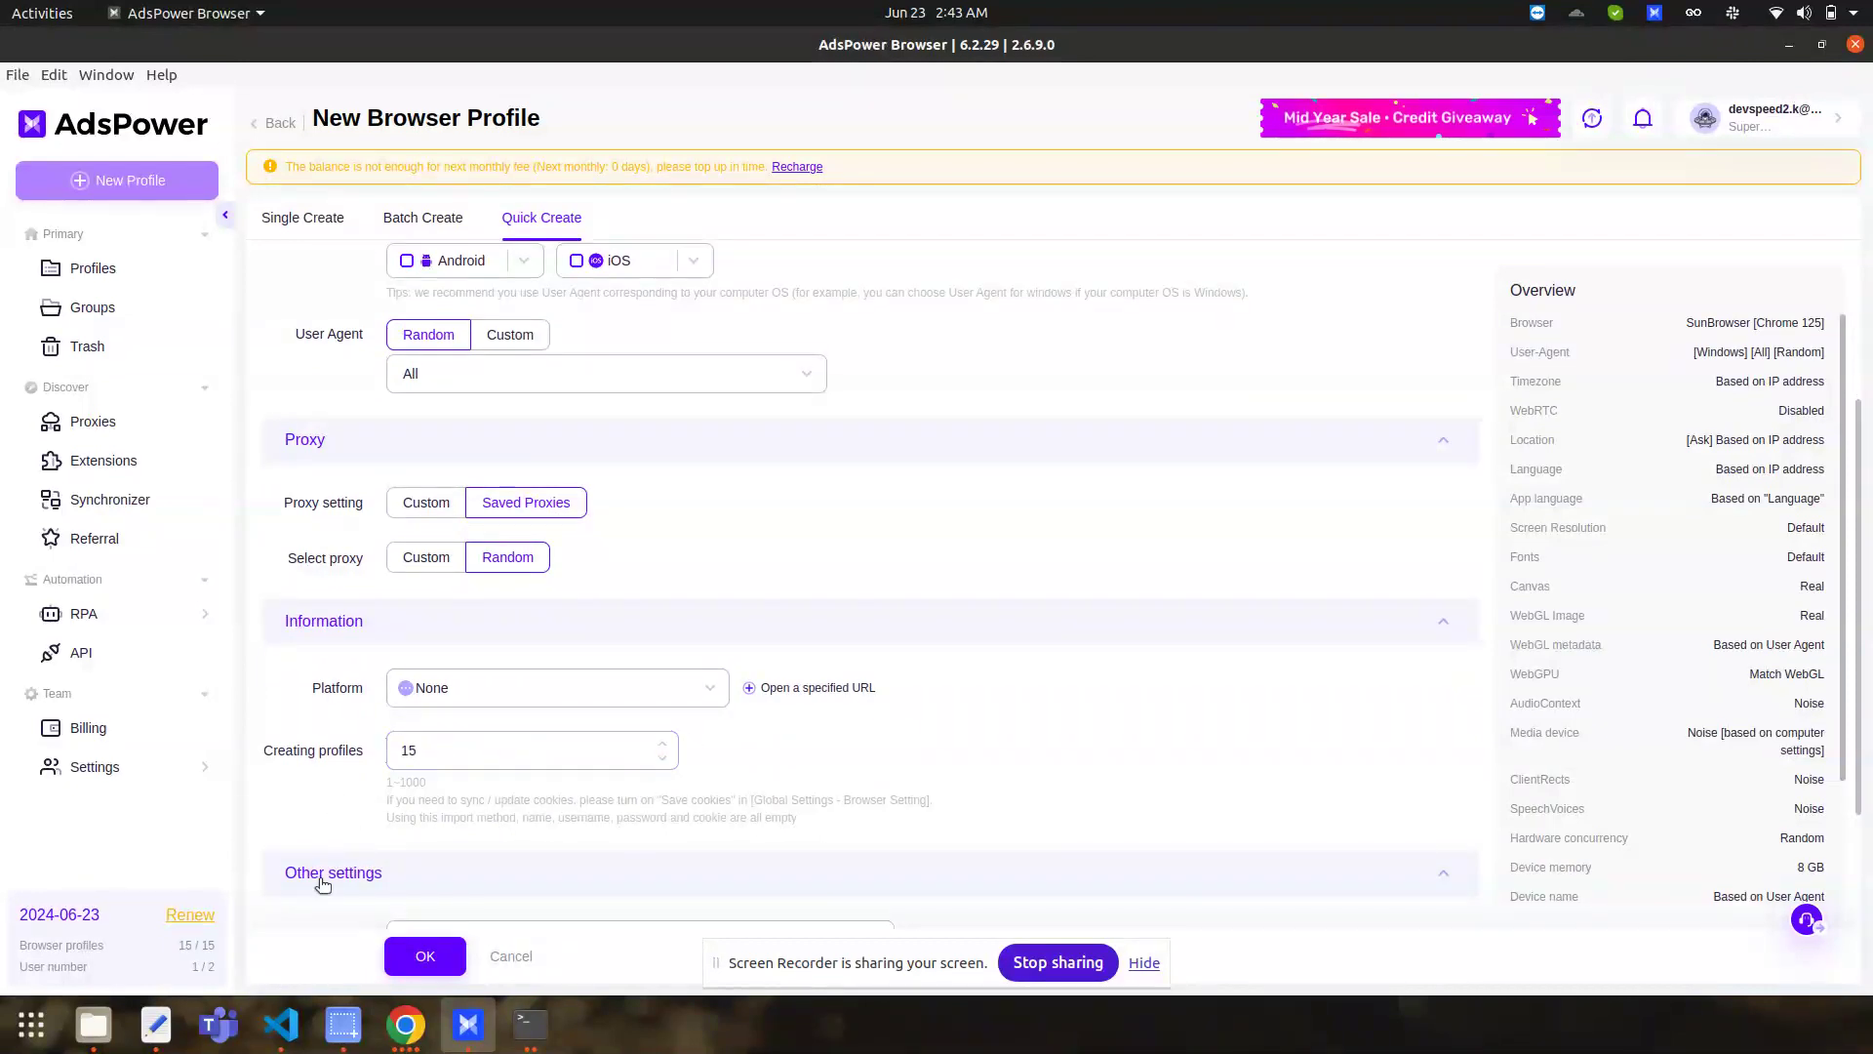
pyautogui.scroll(-2, 323, 883)
pyautogui.click(189, 917)
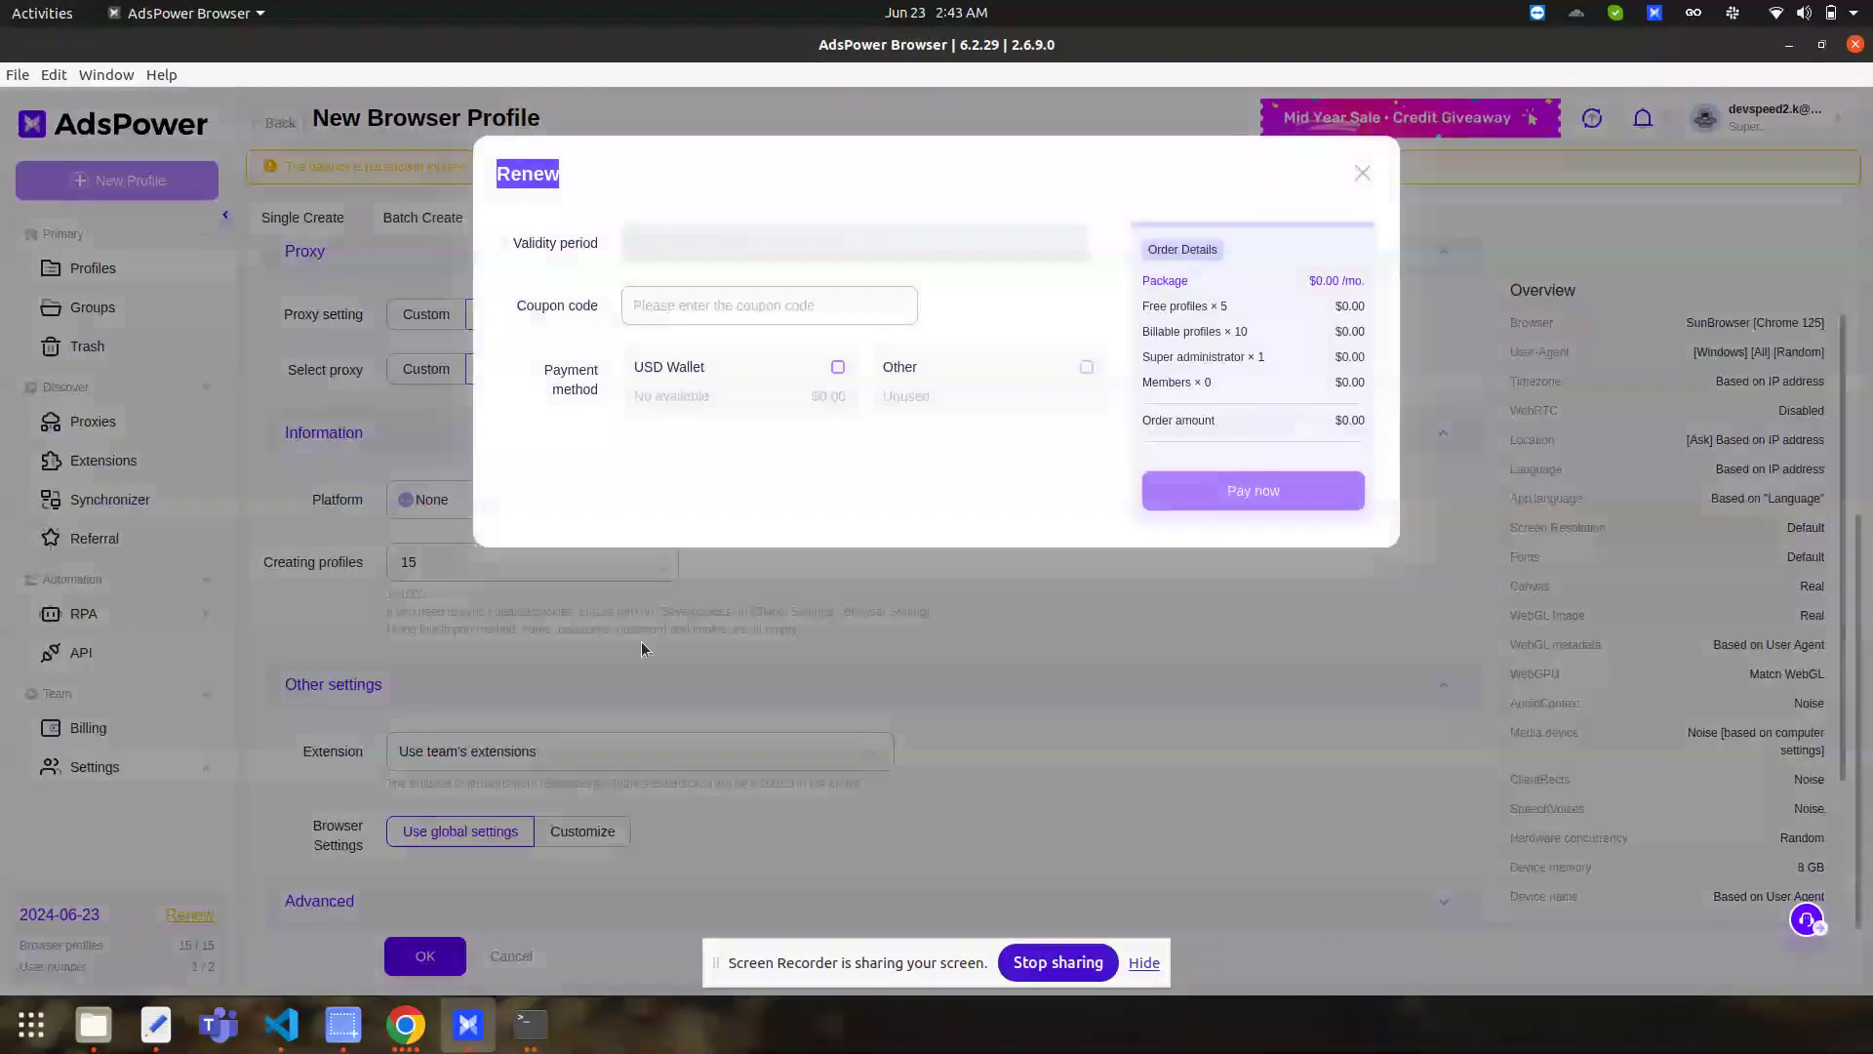
pyautogui.click(1362, 173)
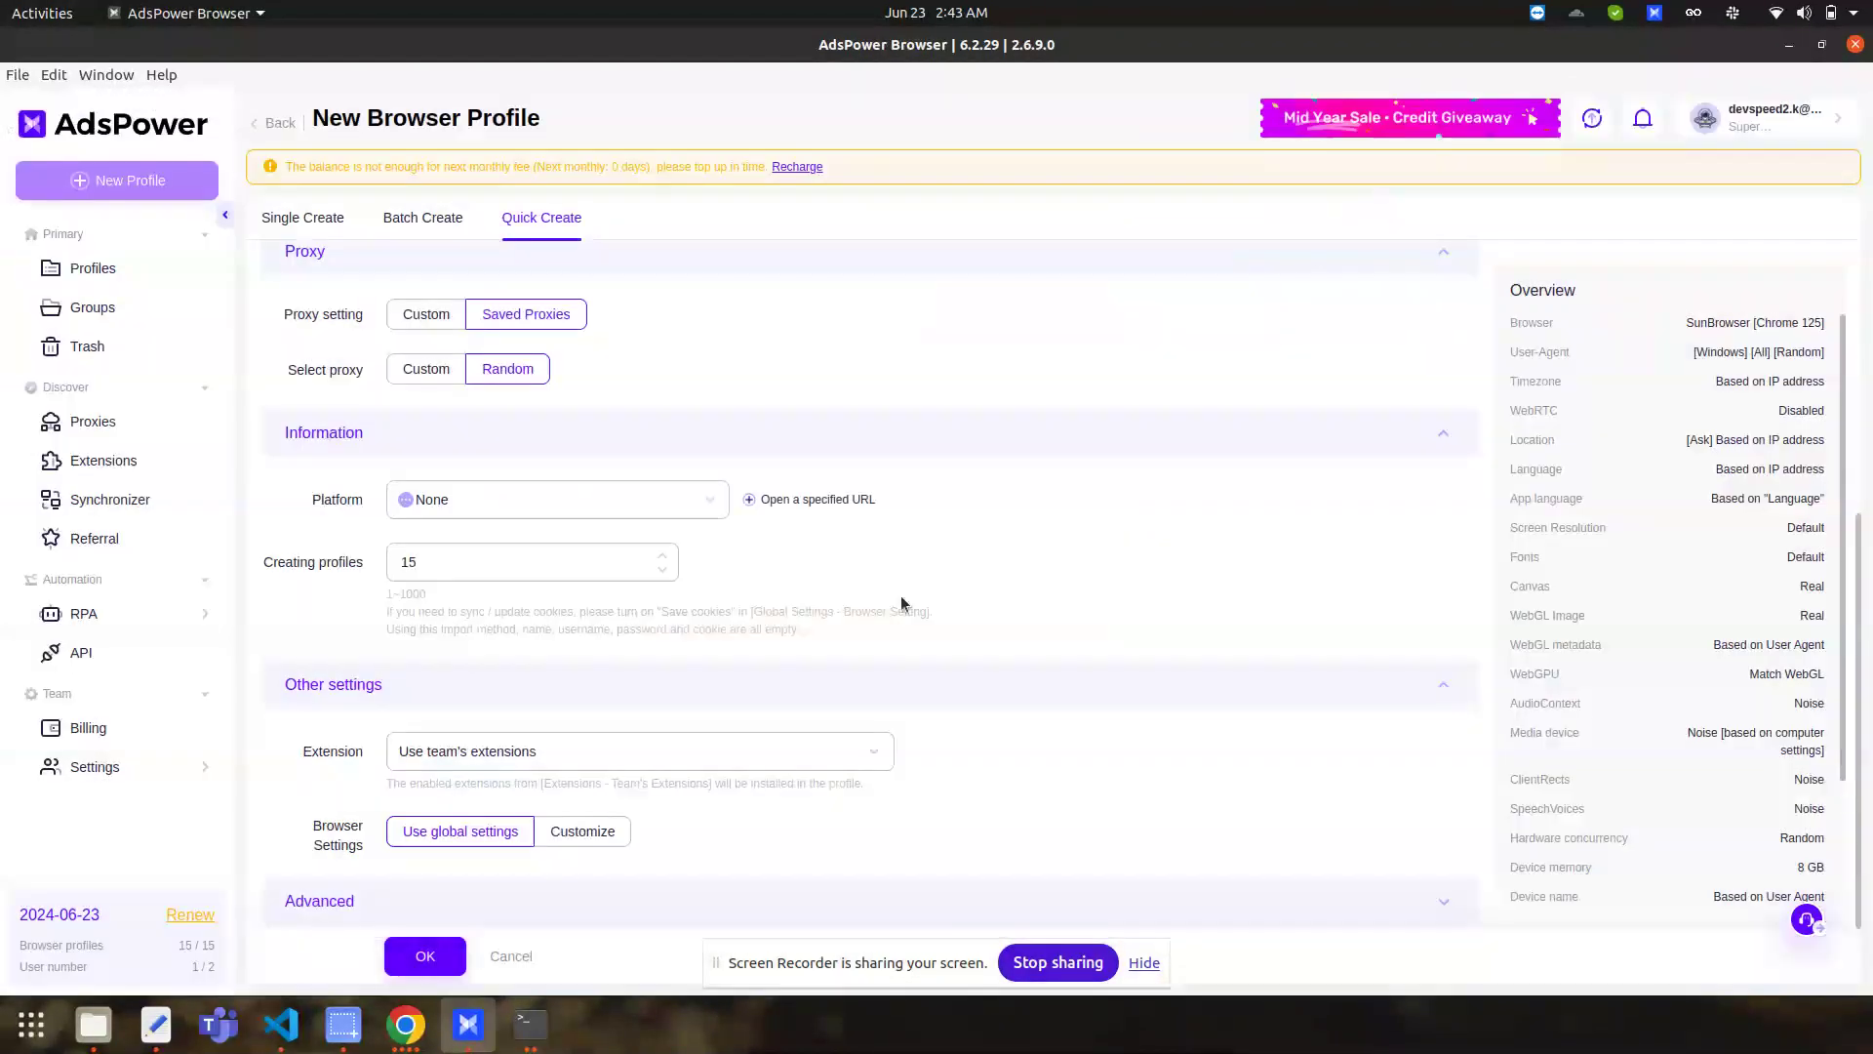
pyautogui.click(425, 958)
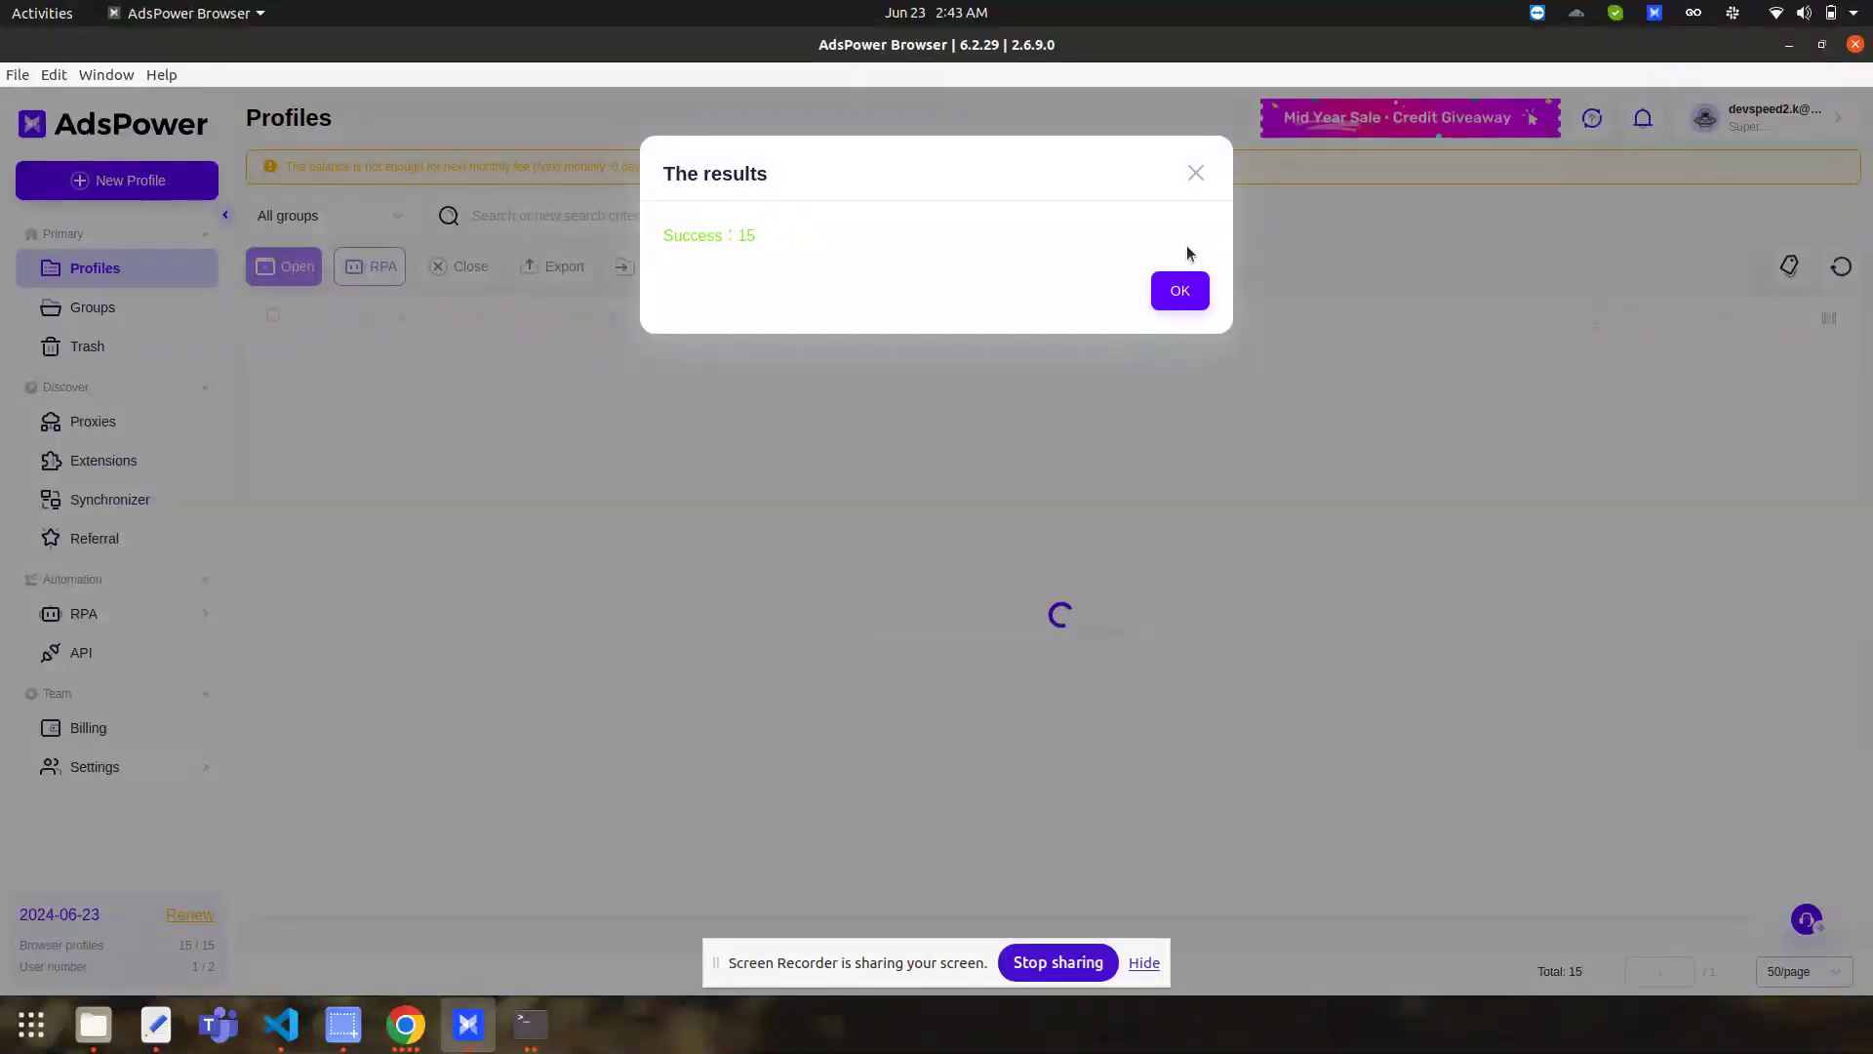
pyautogui.click(1180, 289)
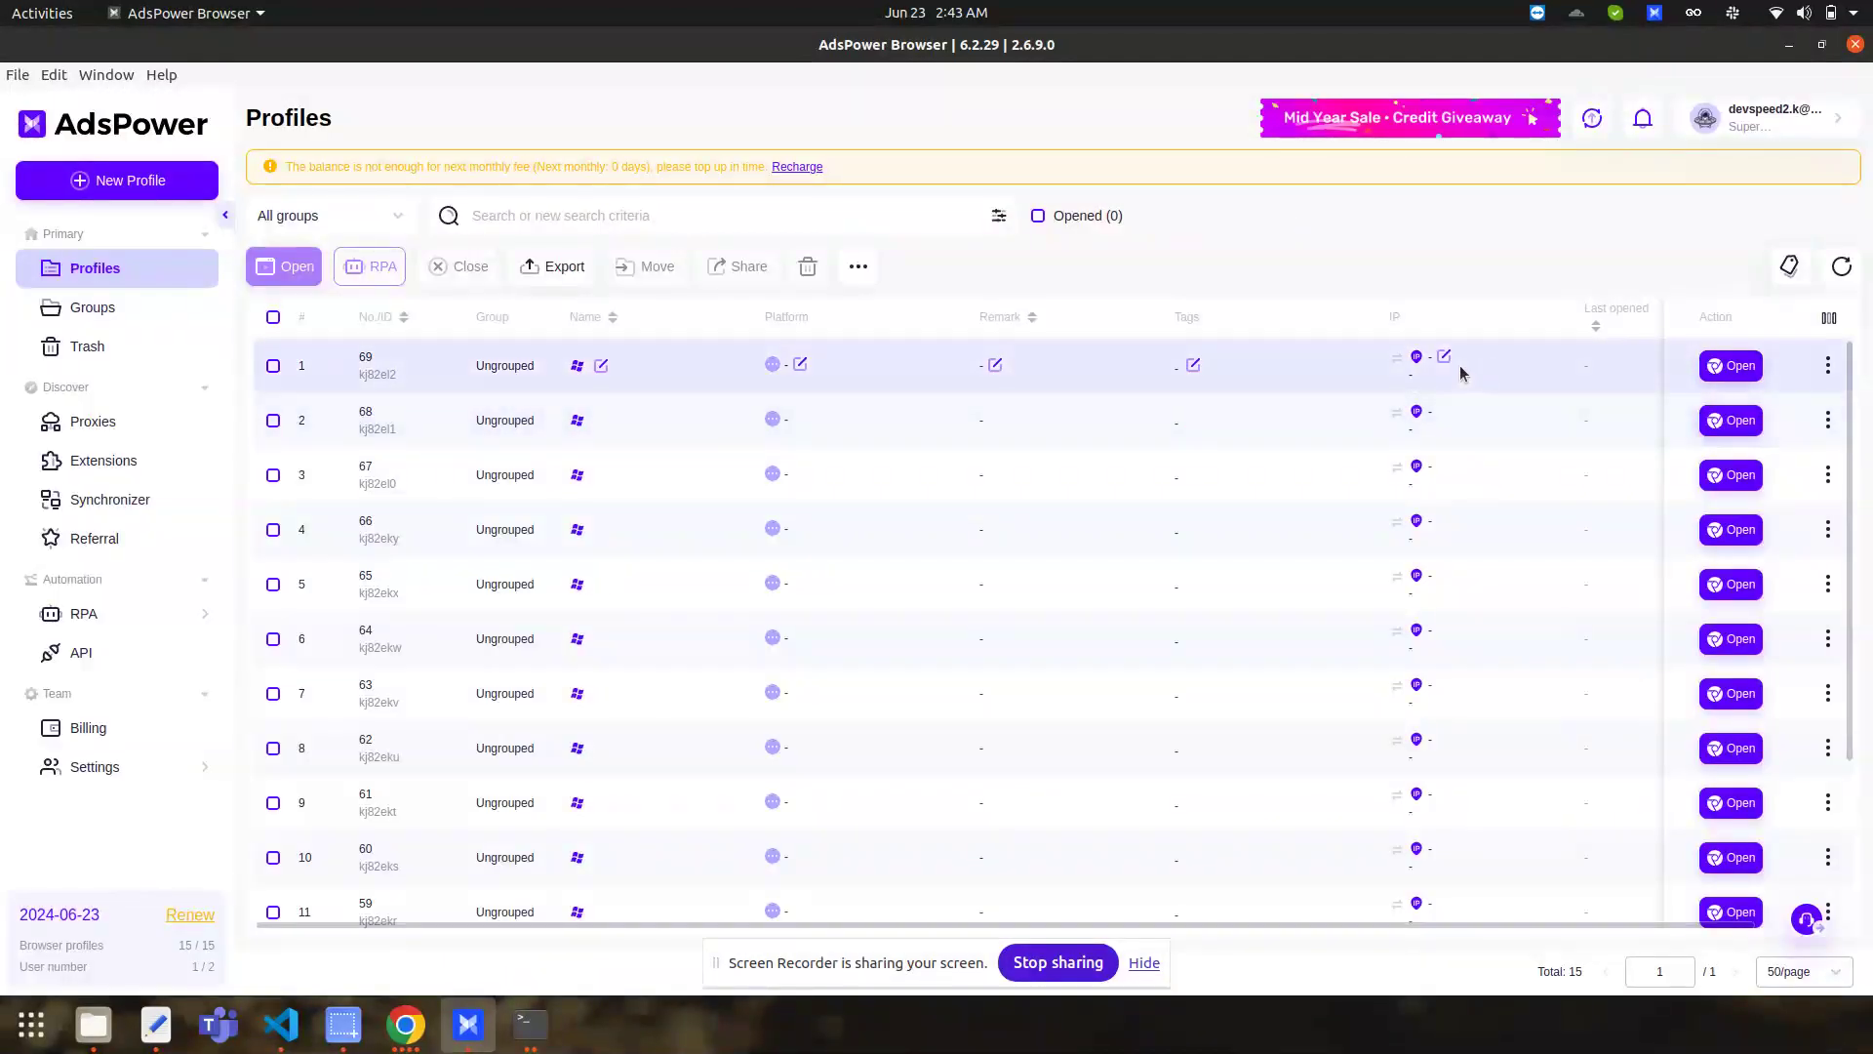
# Inspect the proxy settings of profiles 69, 68, 67, 66 and 65 to compare their randomly assigned proxies
pyautogui.click(1444, 357)
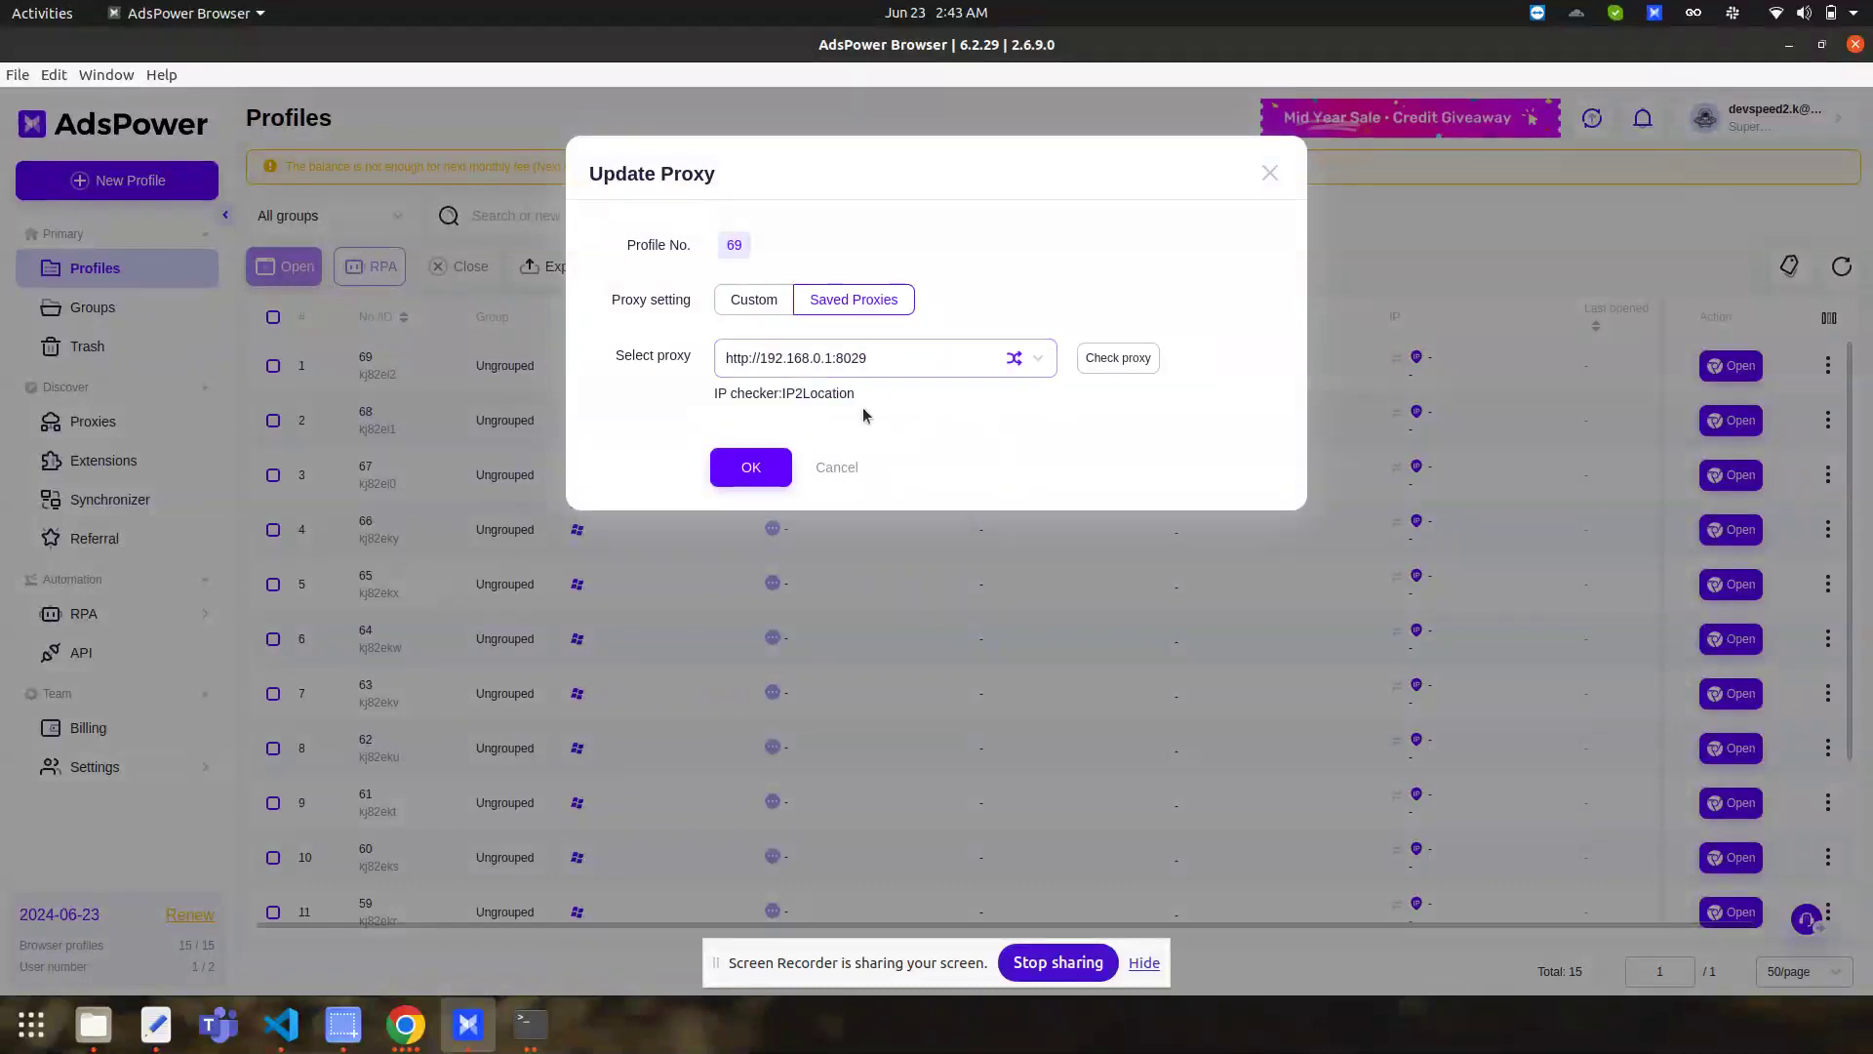
pyautogui.click(846, 471)
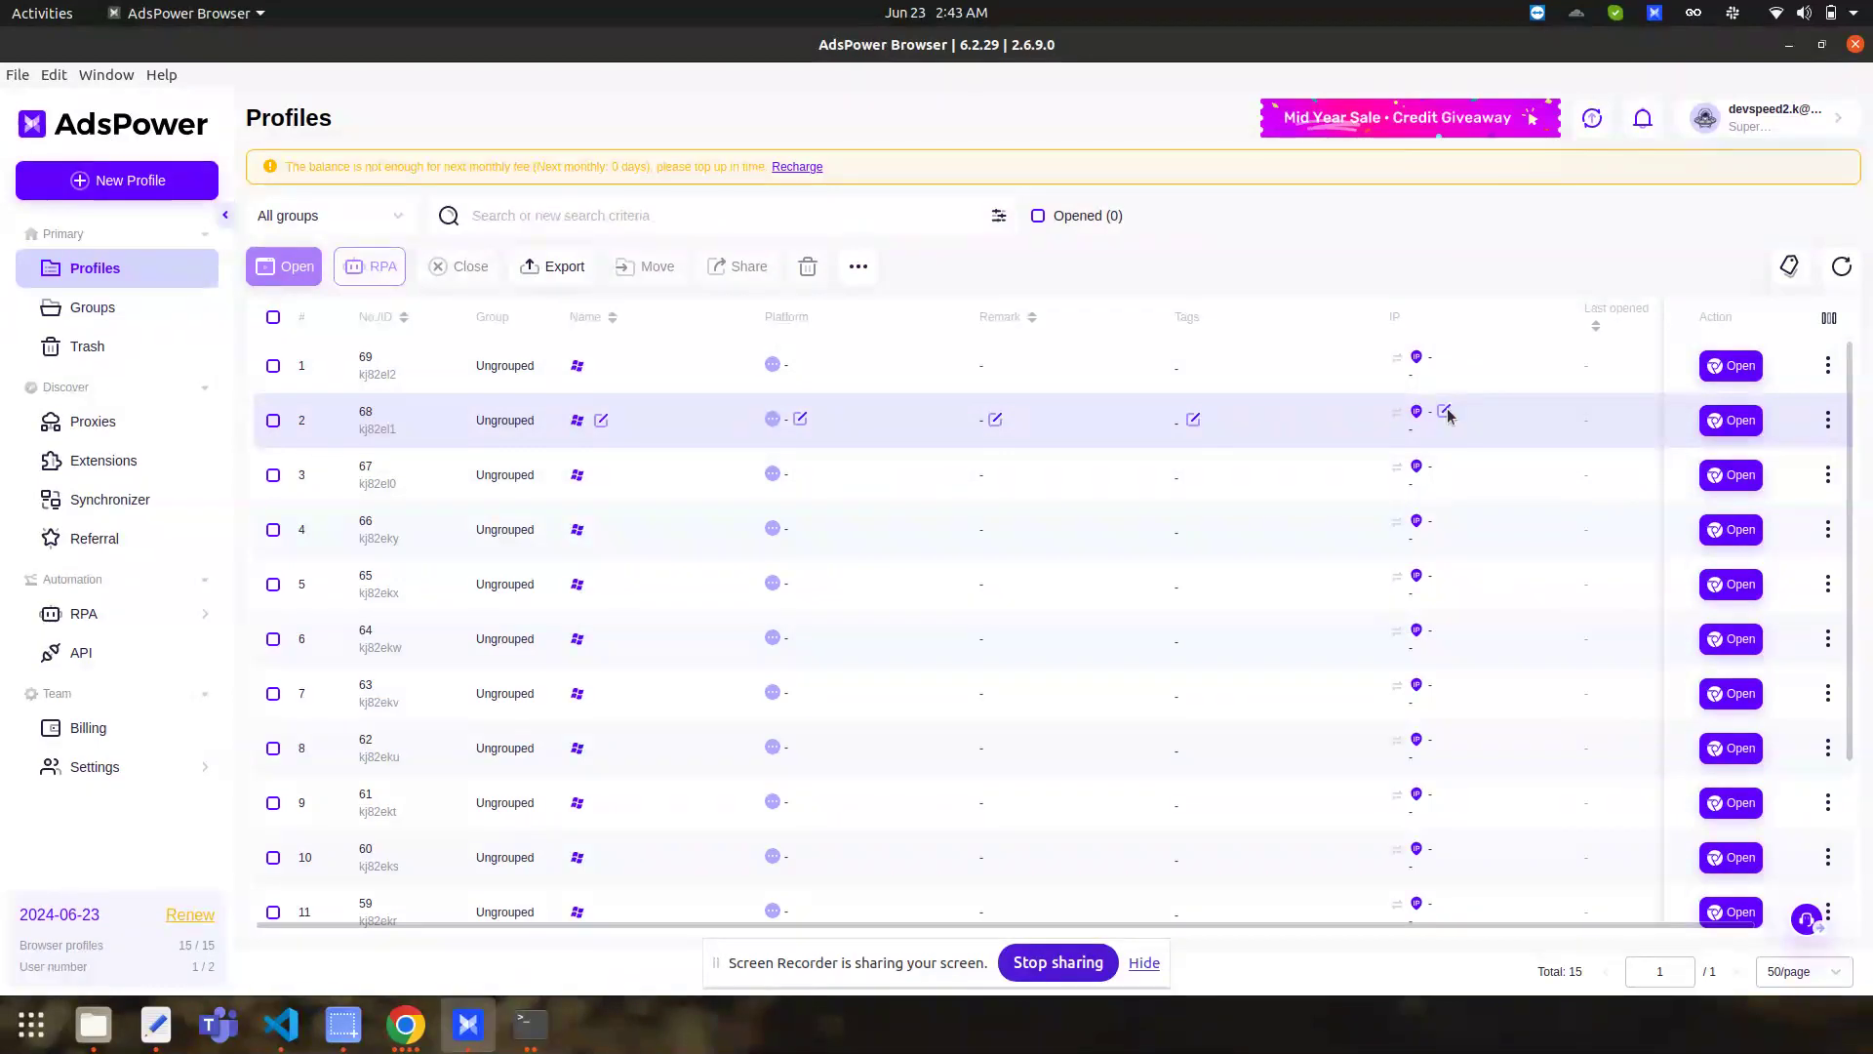
pyautogui.click(1445, 412)
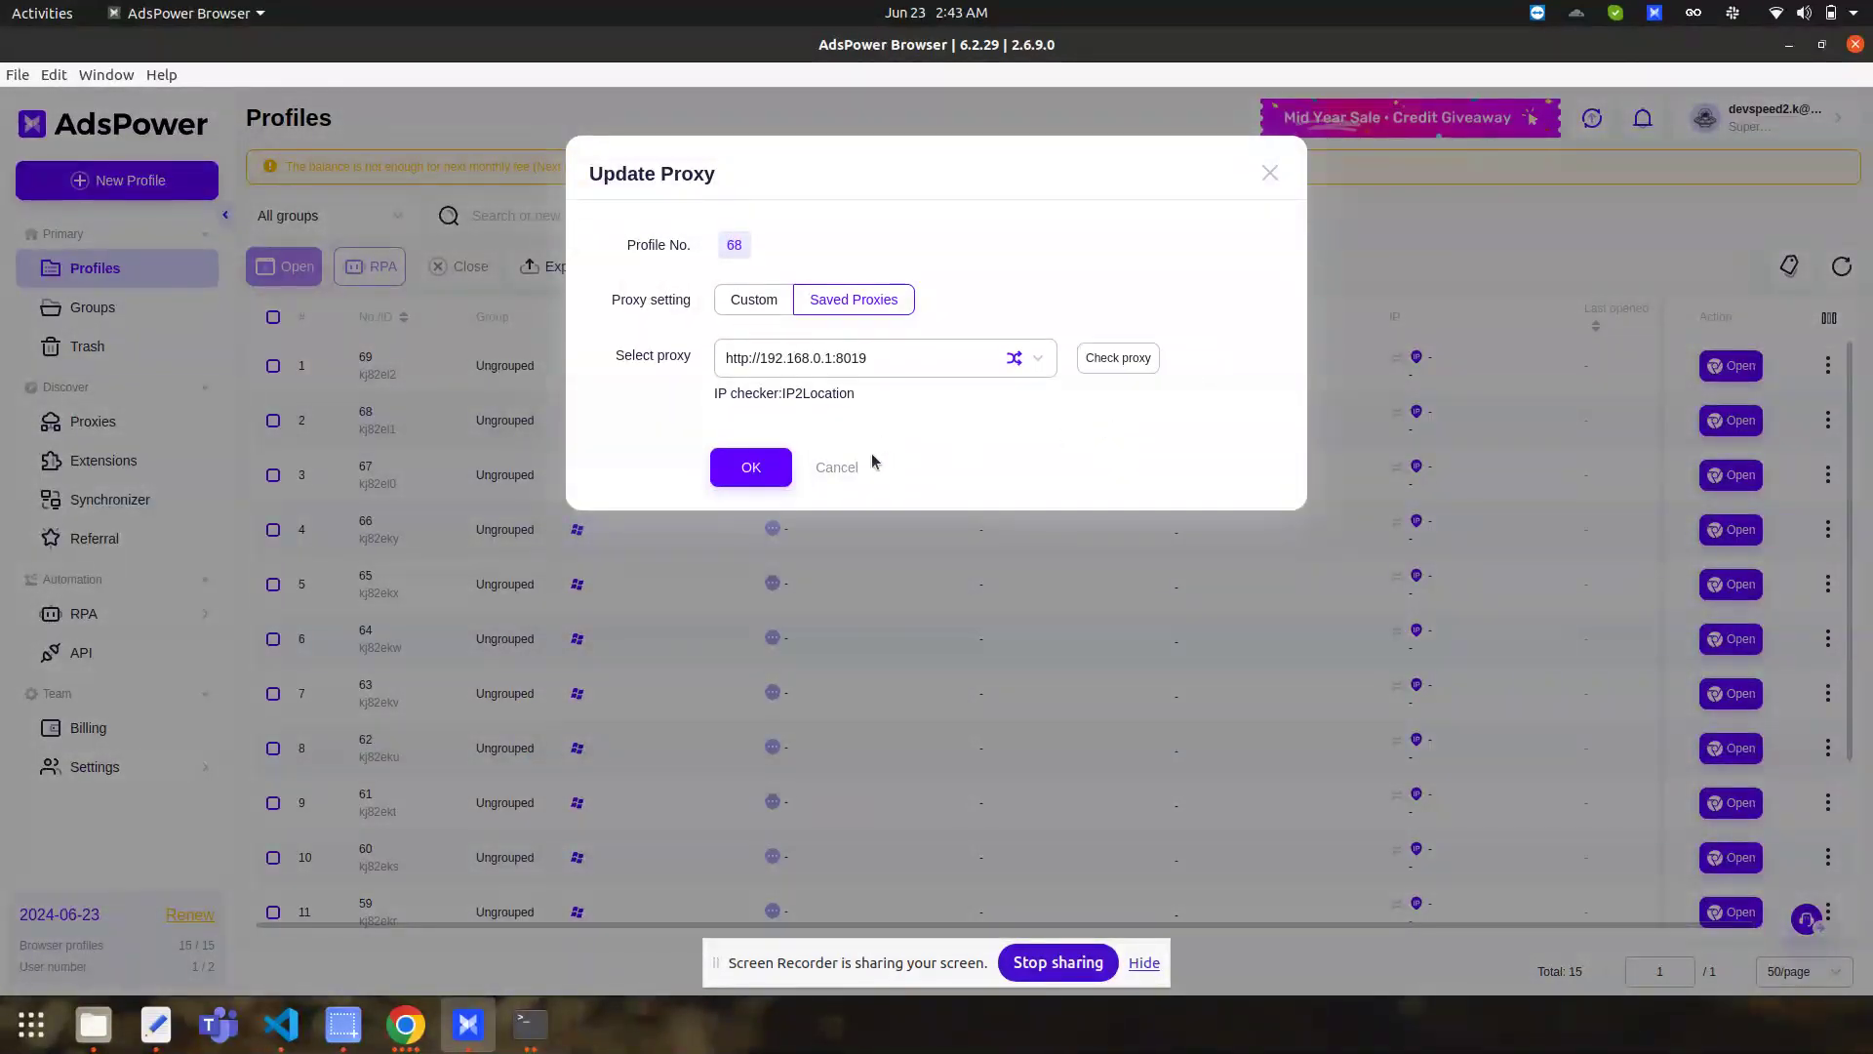
pyautogui.click(847, 467)
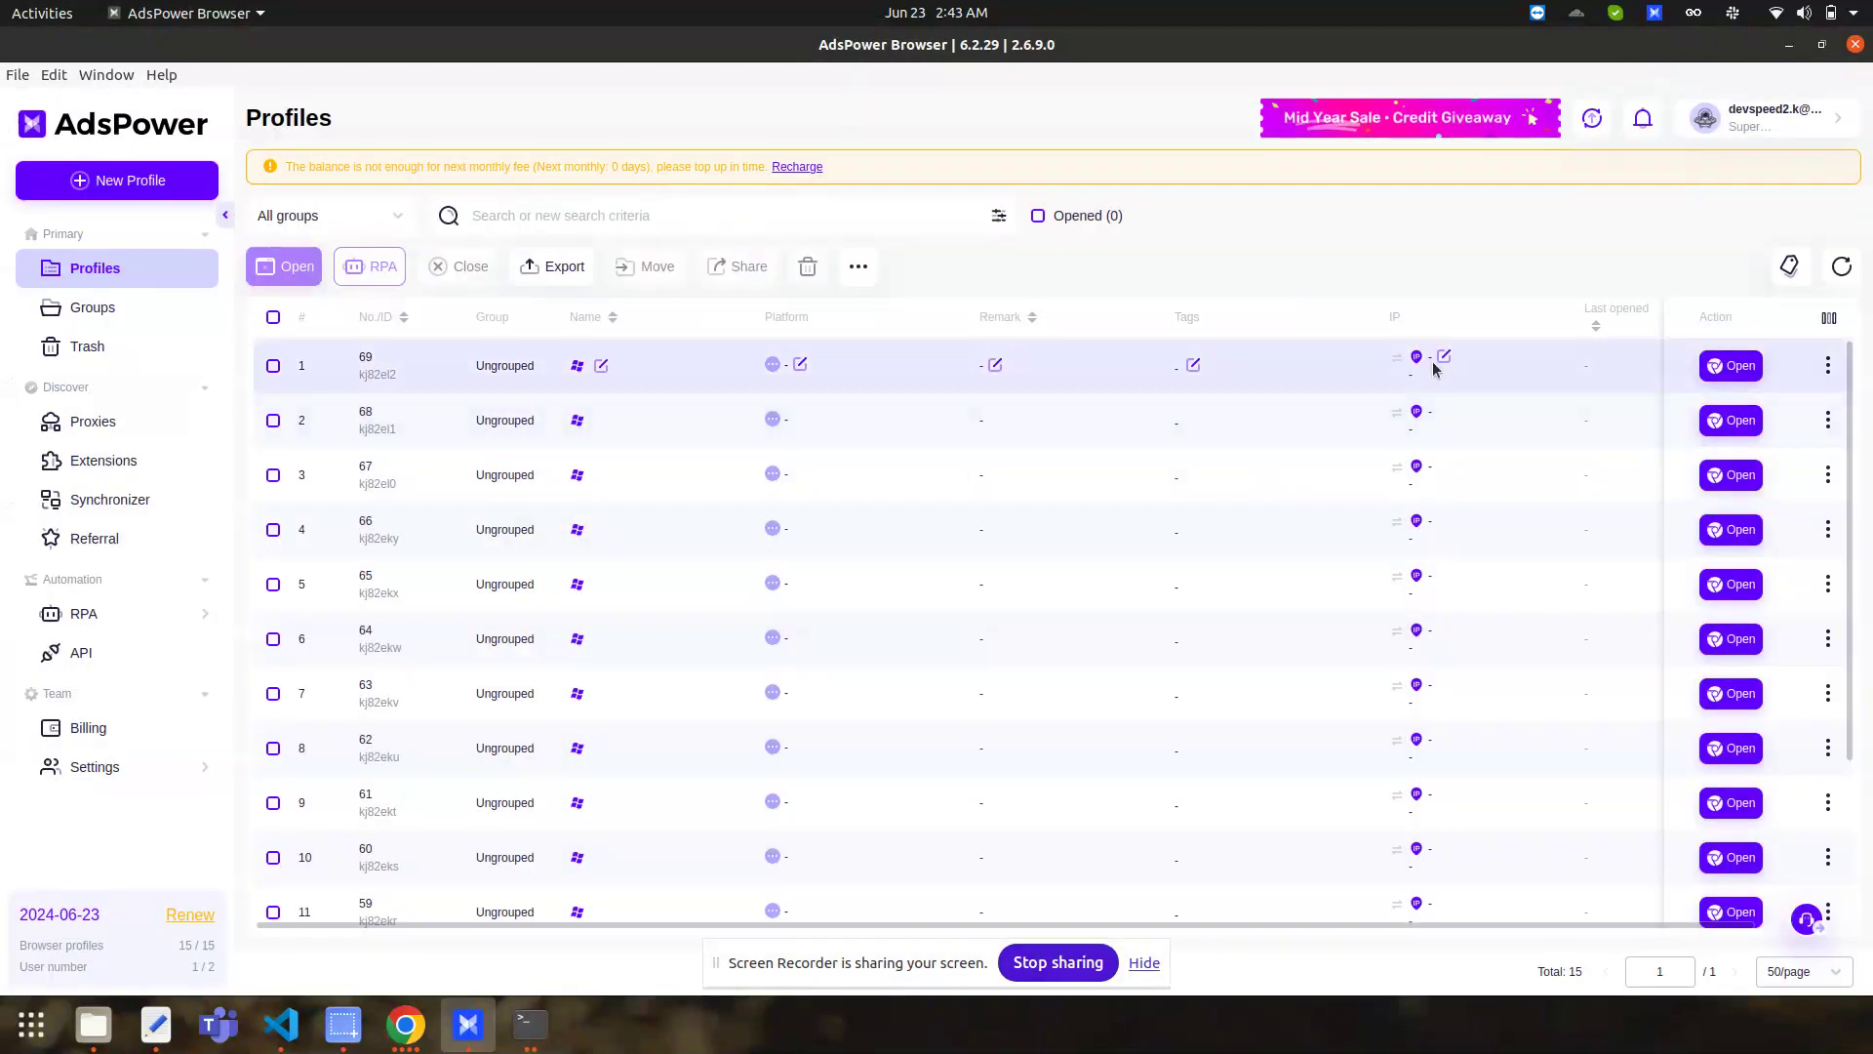
pyautogui.click(1445, 357)
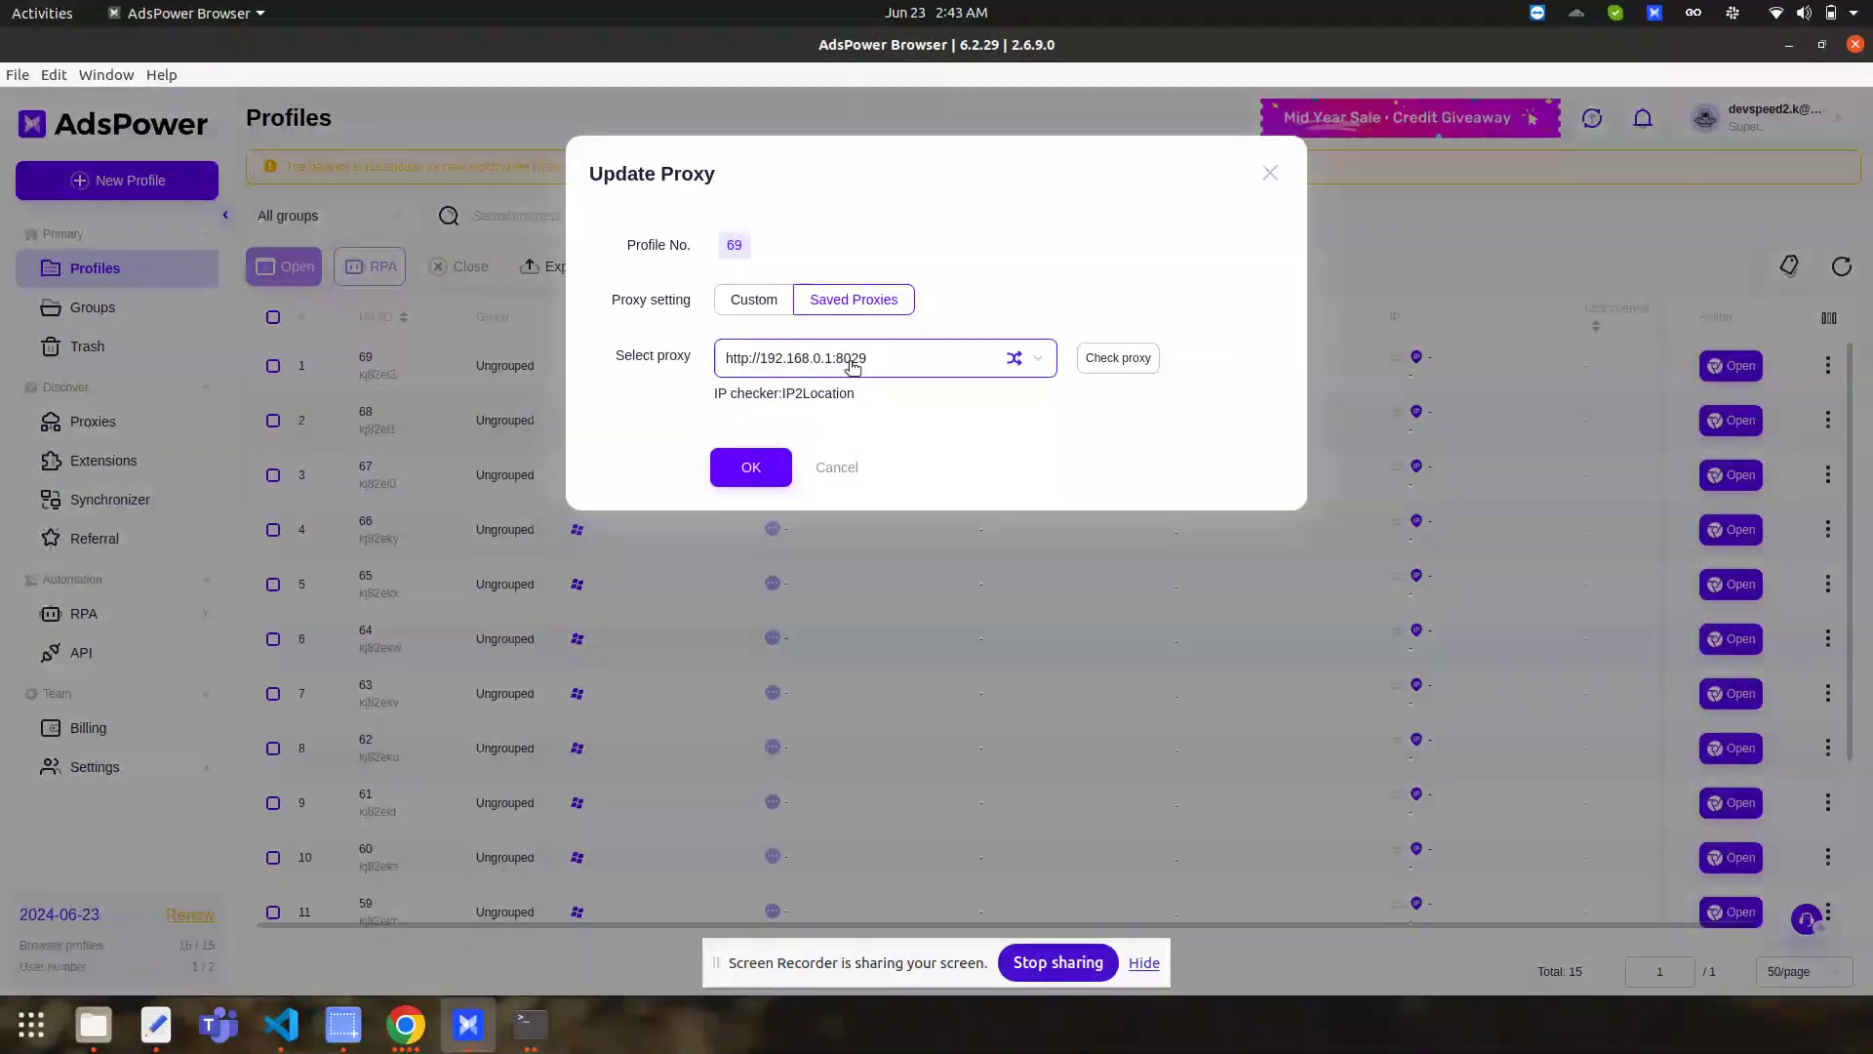
pyautogui.click(836, 468)
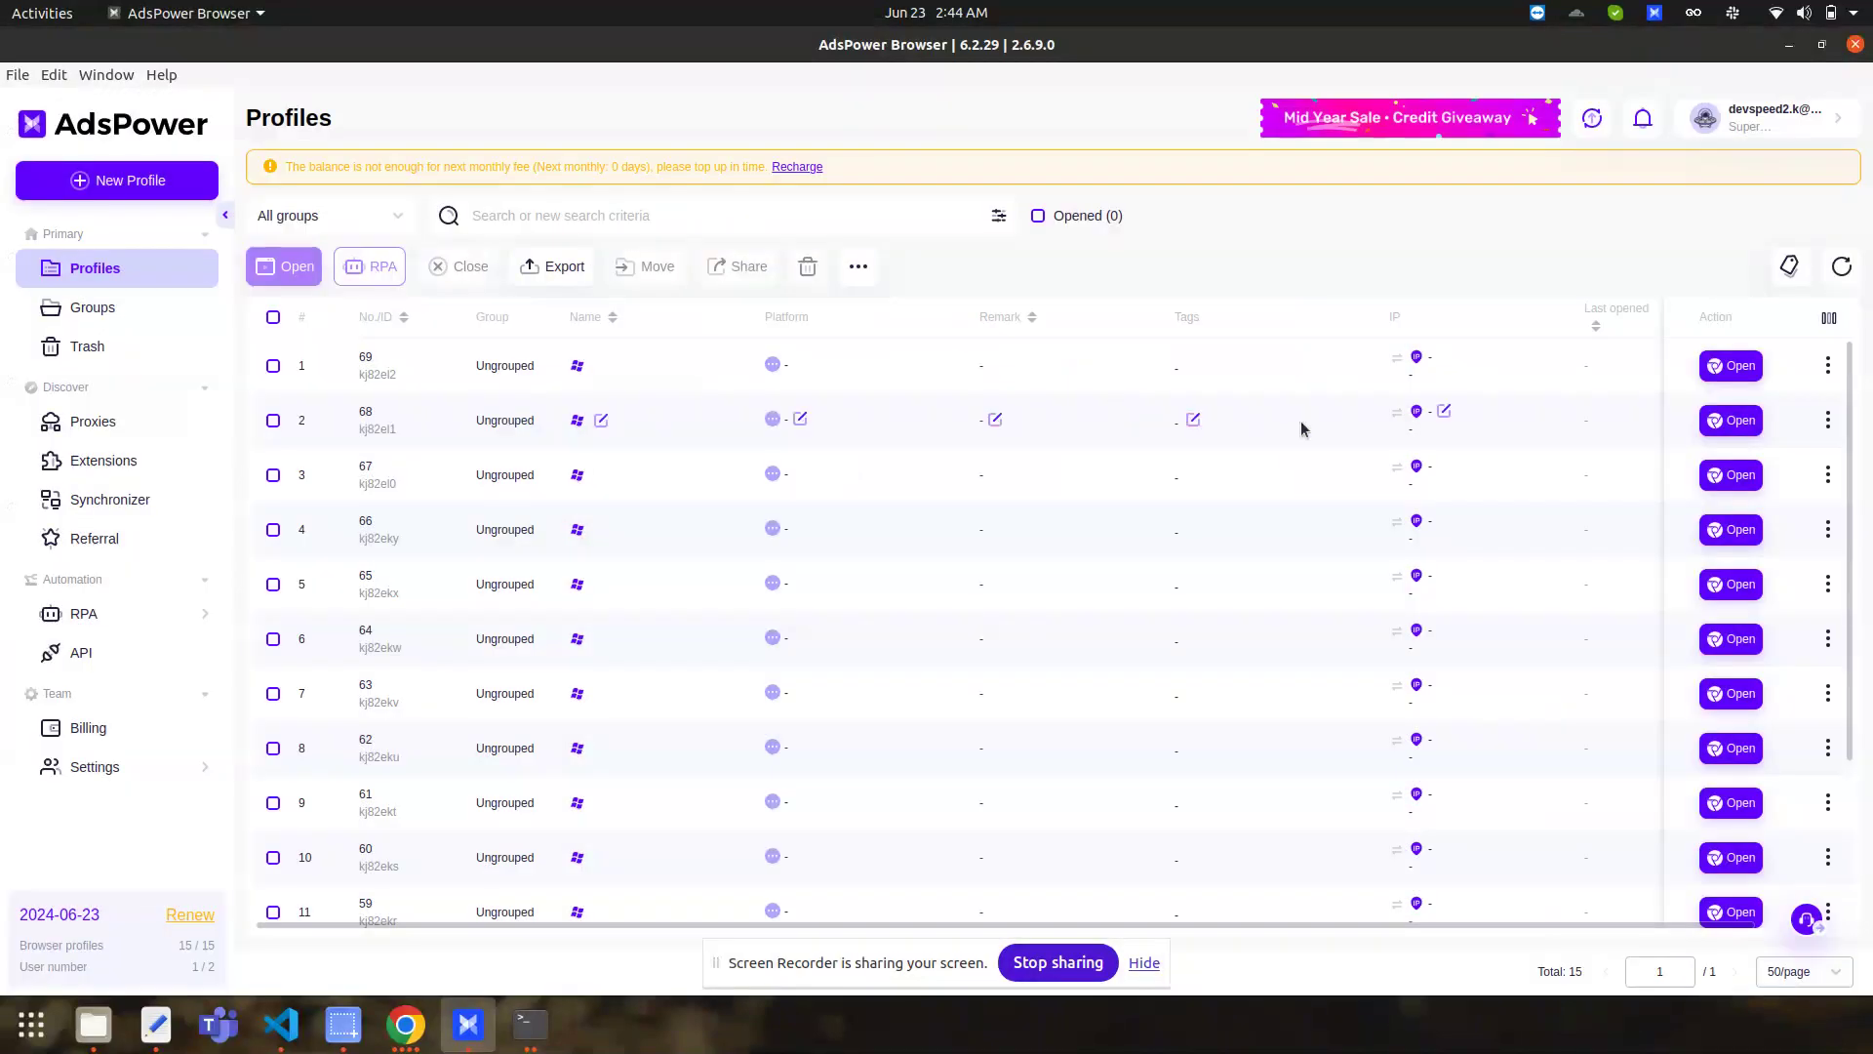
pyautogui.click(1444, 466)
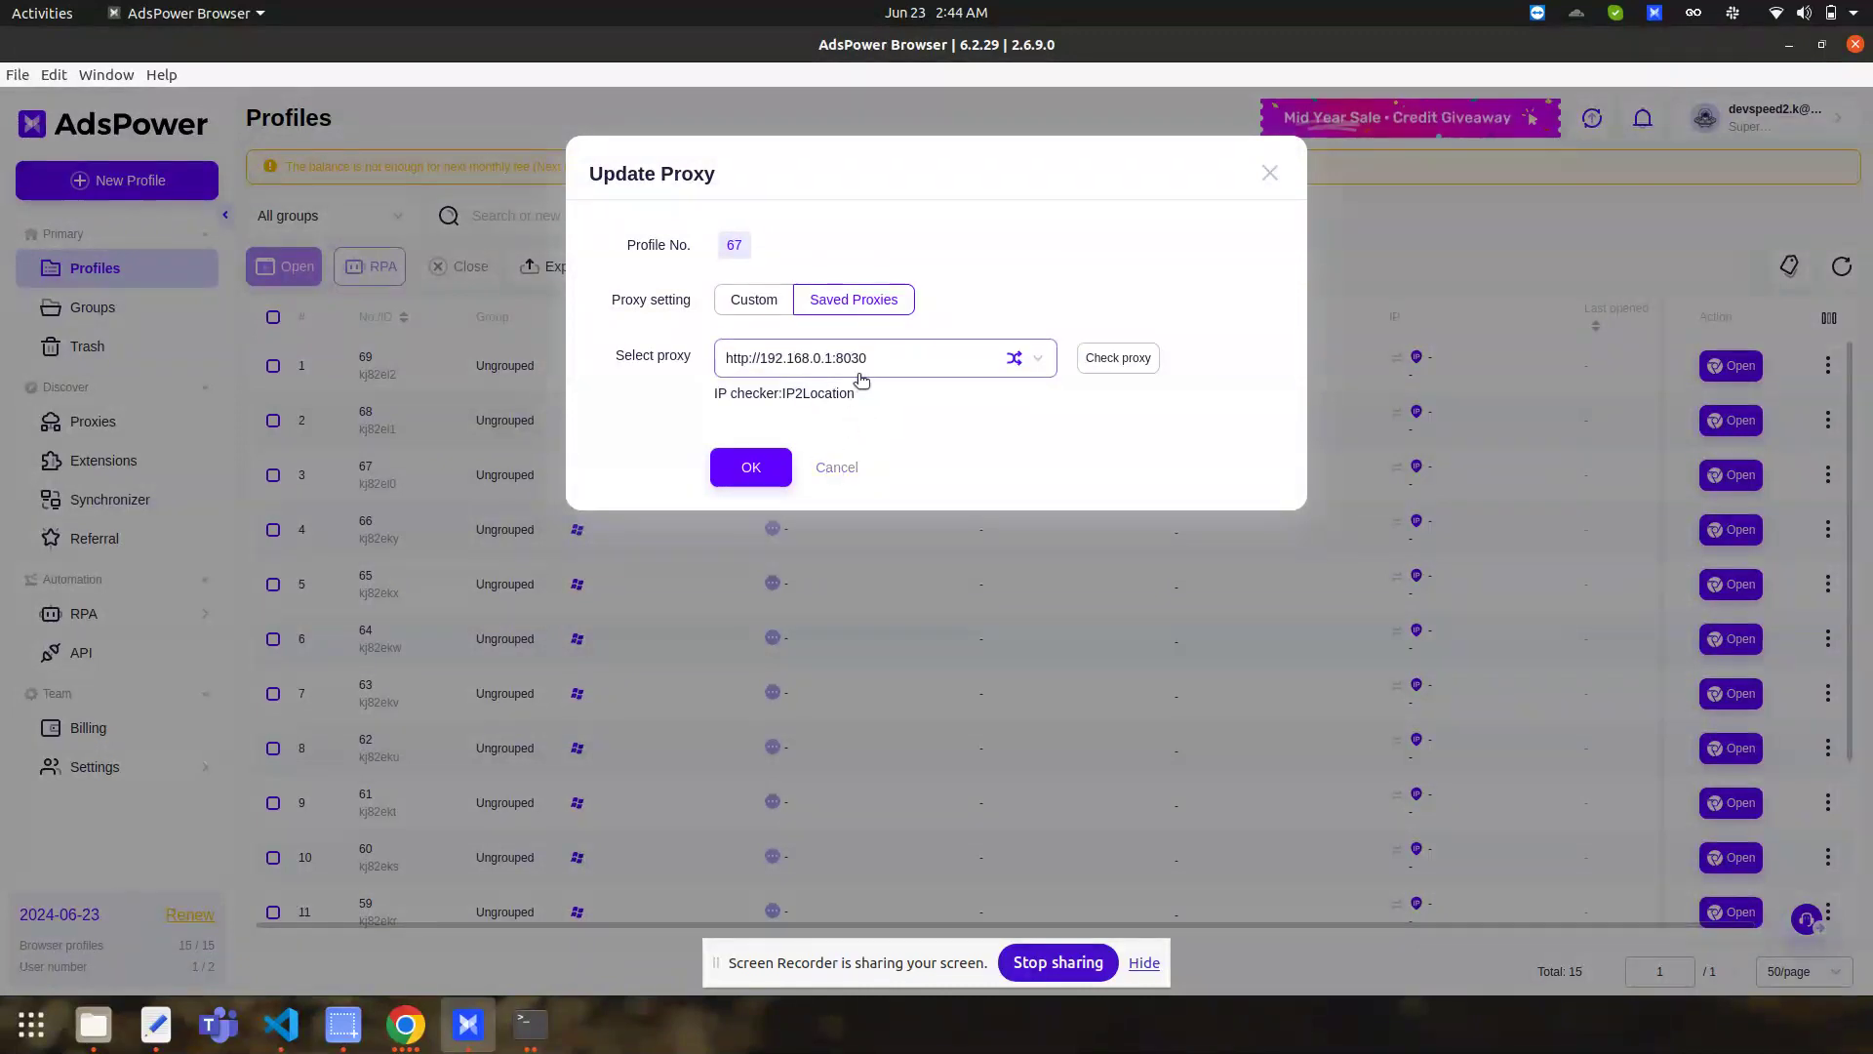
pyautogui.click(843, 467)
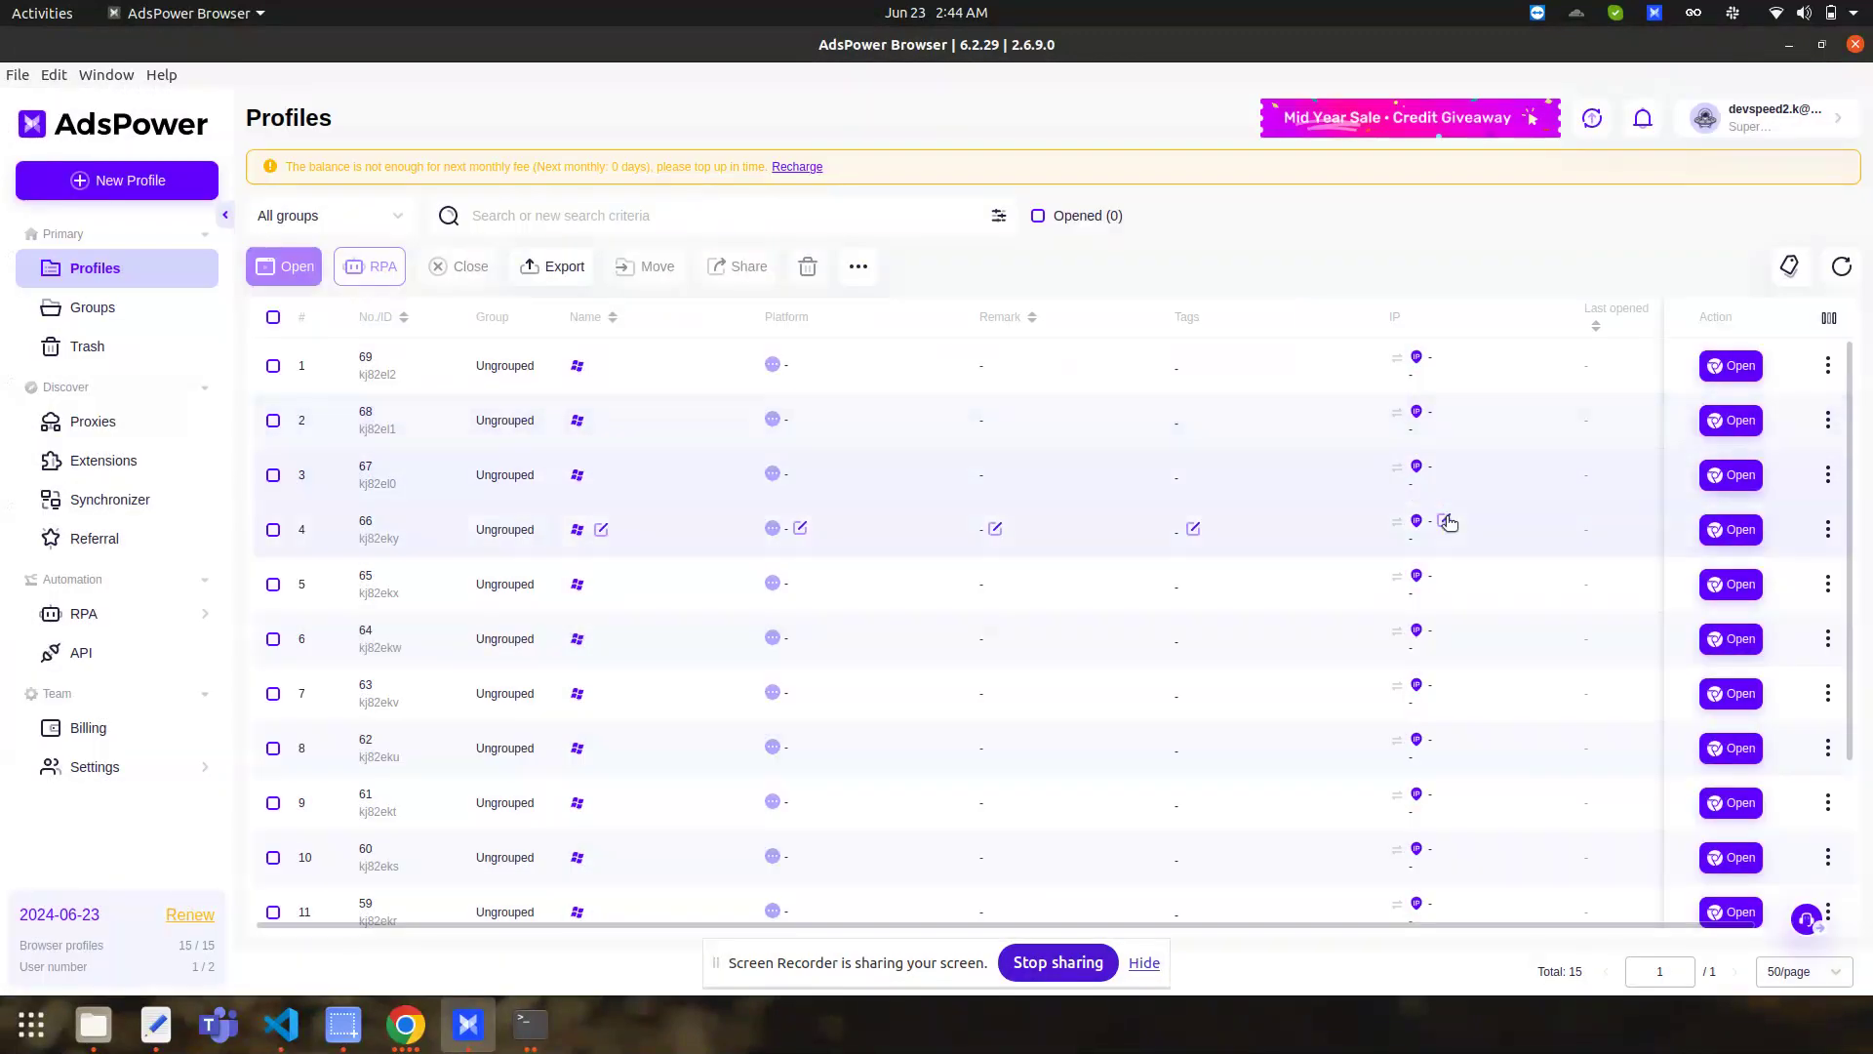
pyautogui.click(1445, 527)
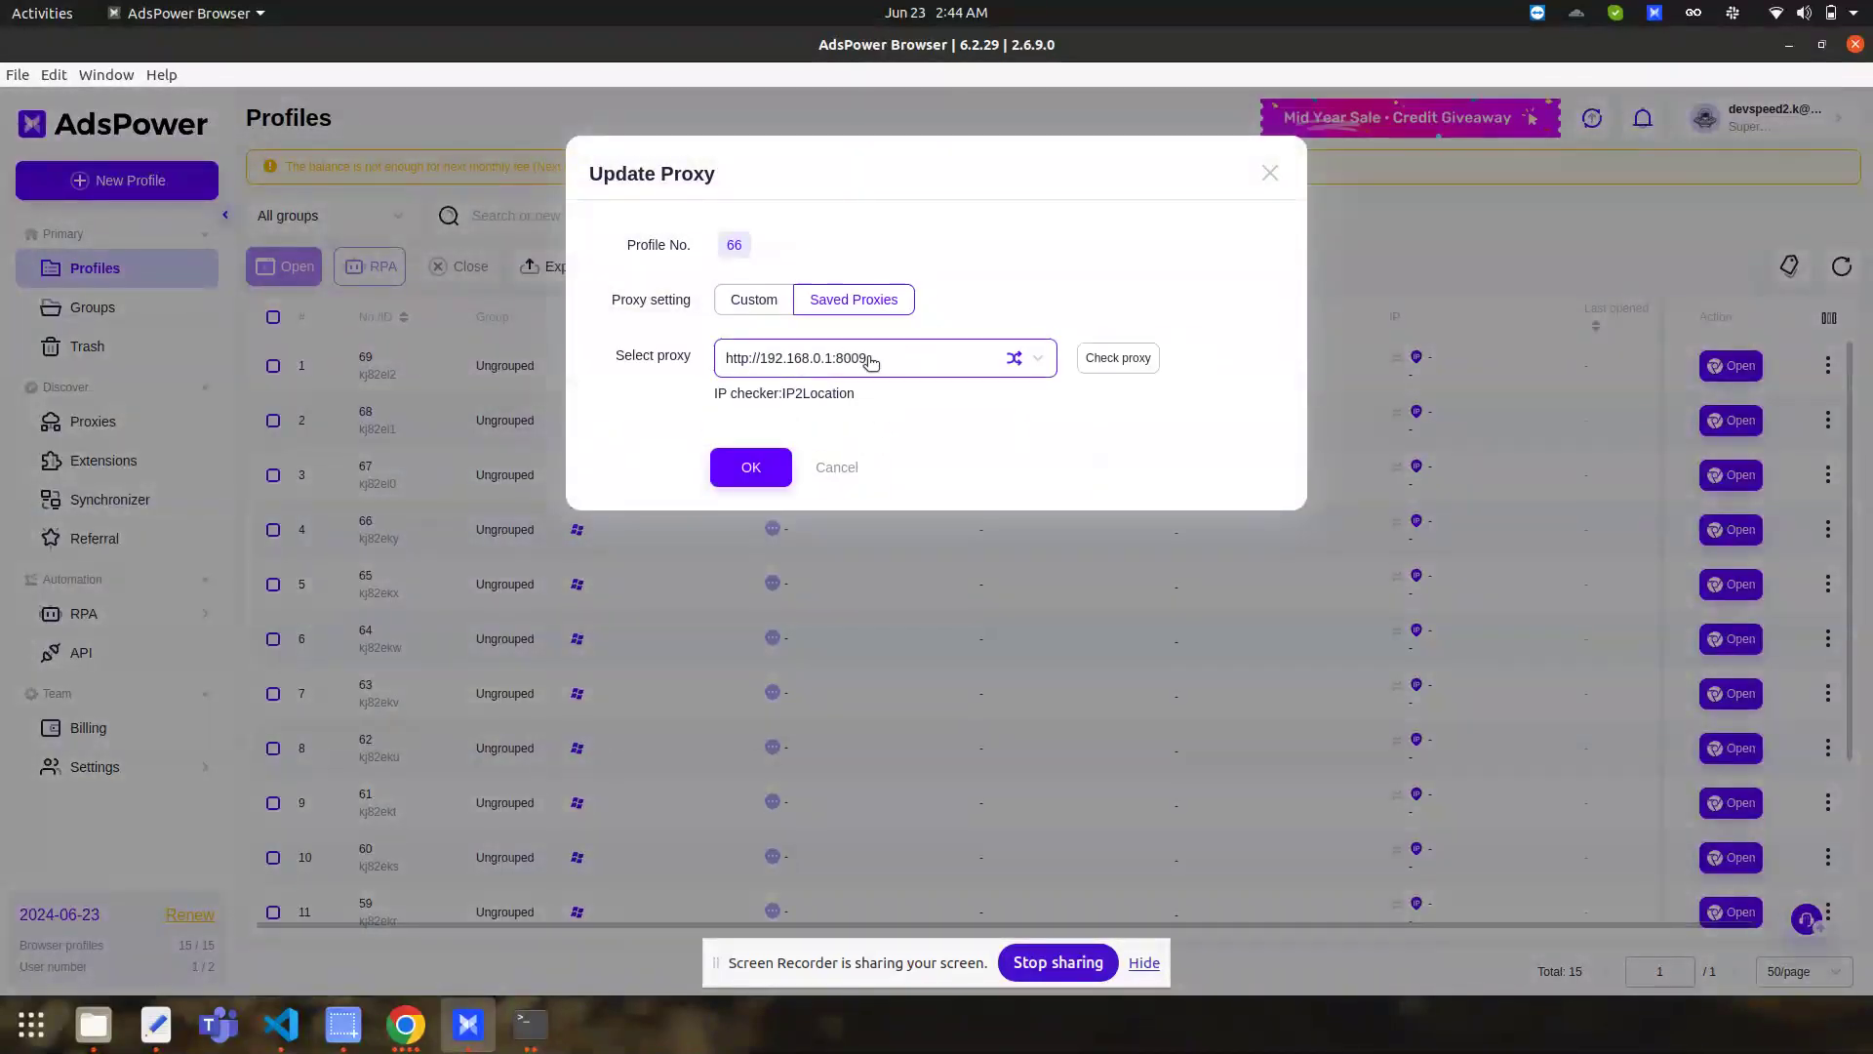
pyautogui.press('Escape')
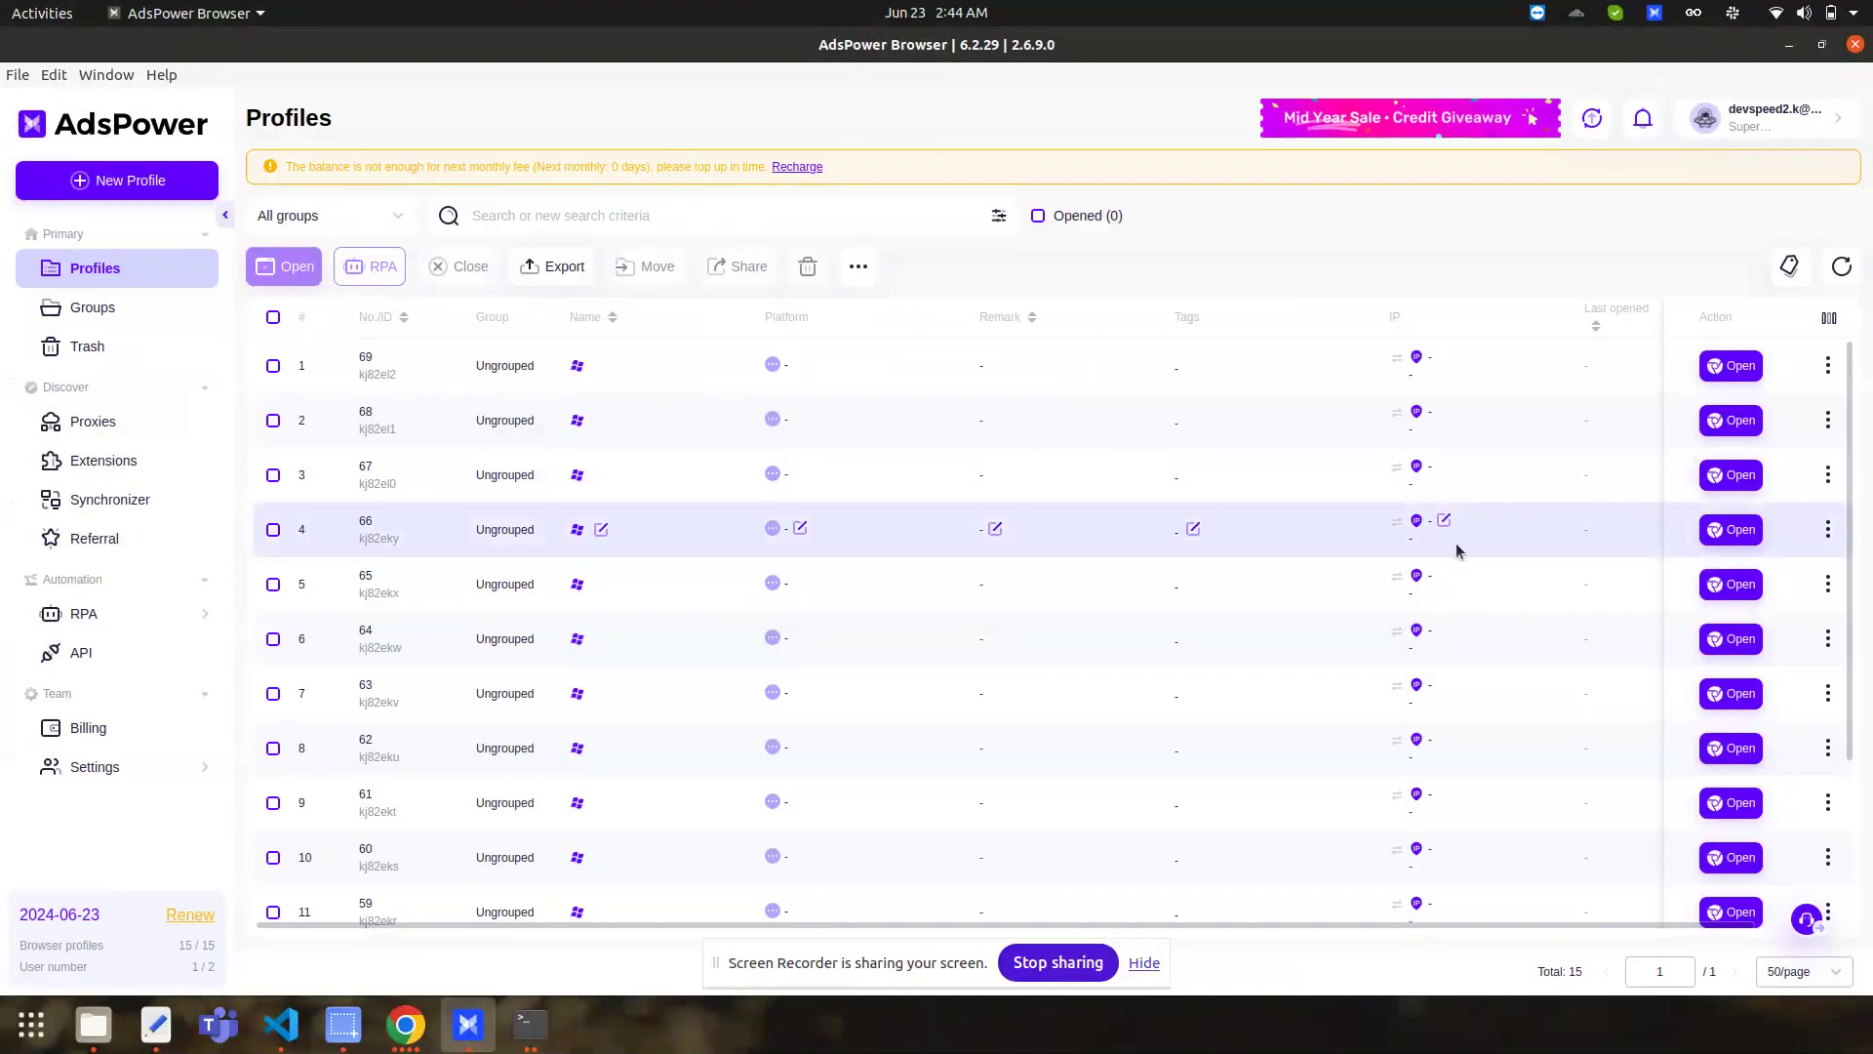
pyautogui.click(1448, 583)
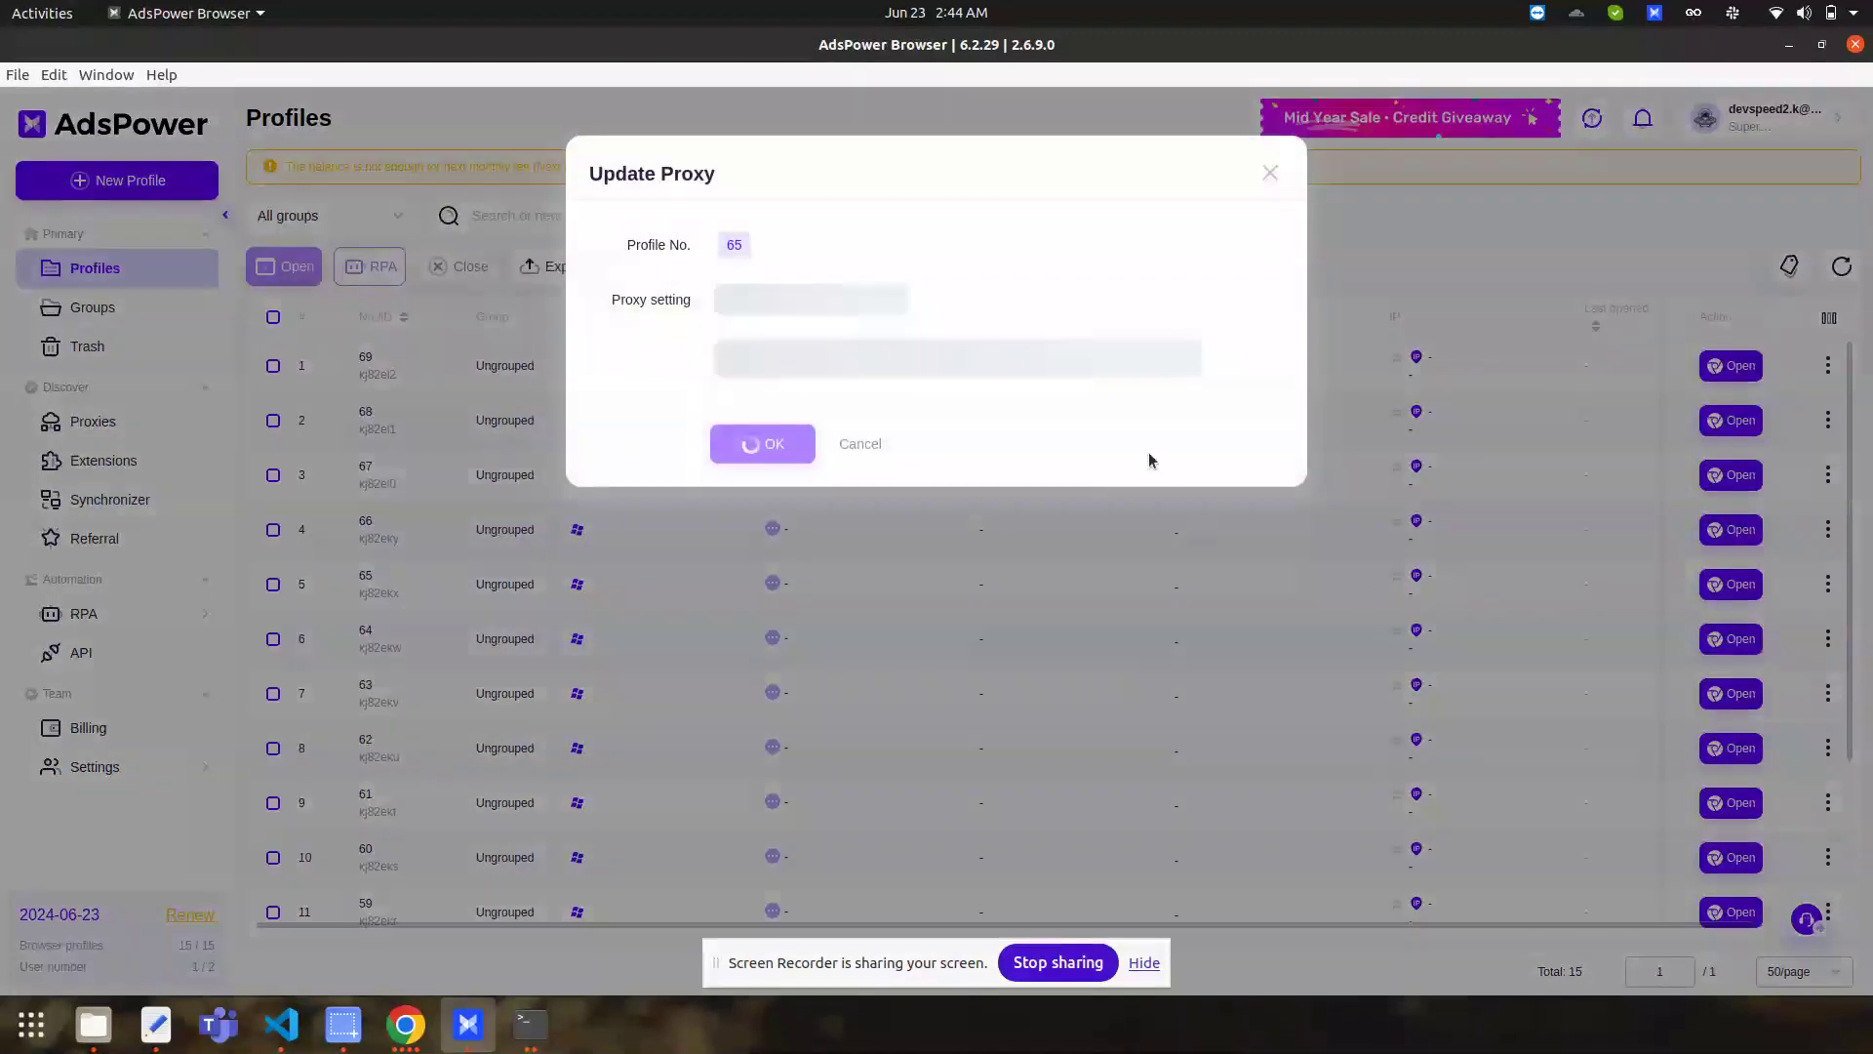
# Switch to Text Editor and add the note "Har kesi ke port change hain .." several blank lines below the proxy list
pyautogui.click(156, 1024)
pyautogui.click(531, 538)
pyautogui.press('Down')
pyautogui.press('Down')
pyautogui.press('Down')
pyautogui.press('Down')
pyautogui.press('Down')
pyautogui.press('Return')
pyautogui.press('Return')
pyautogui.press('Return')
pyautogui.press('Return')
pyautogui.press('Return')
pyautogui.press('Return')
pyautogui.press('Return')
pyautogui.press('Return')
pyautogui.write('H')
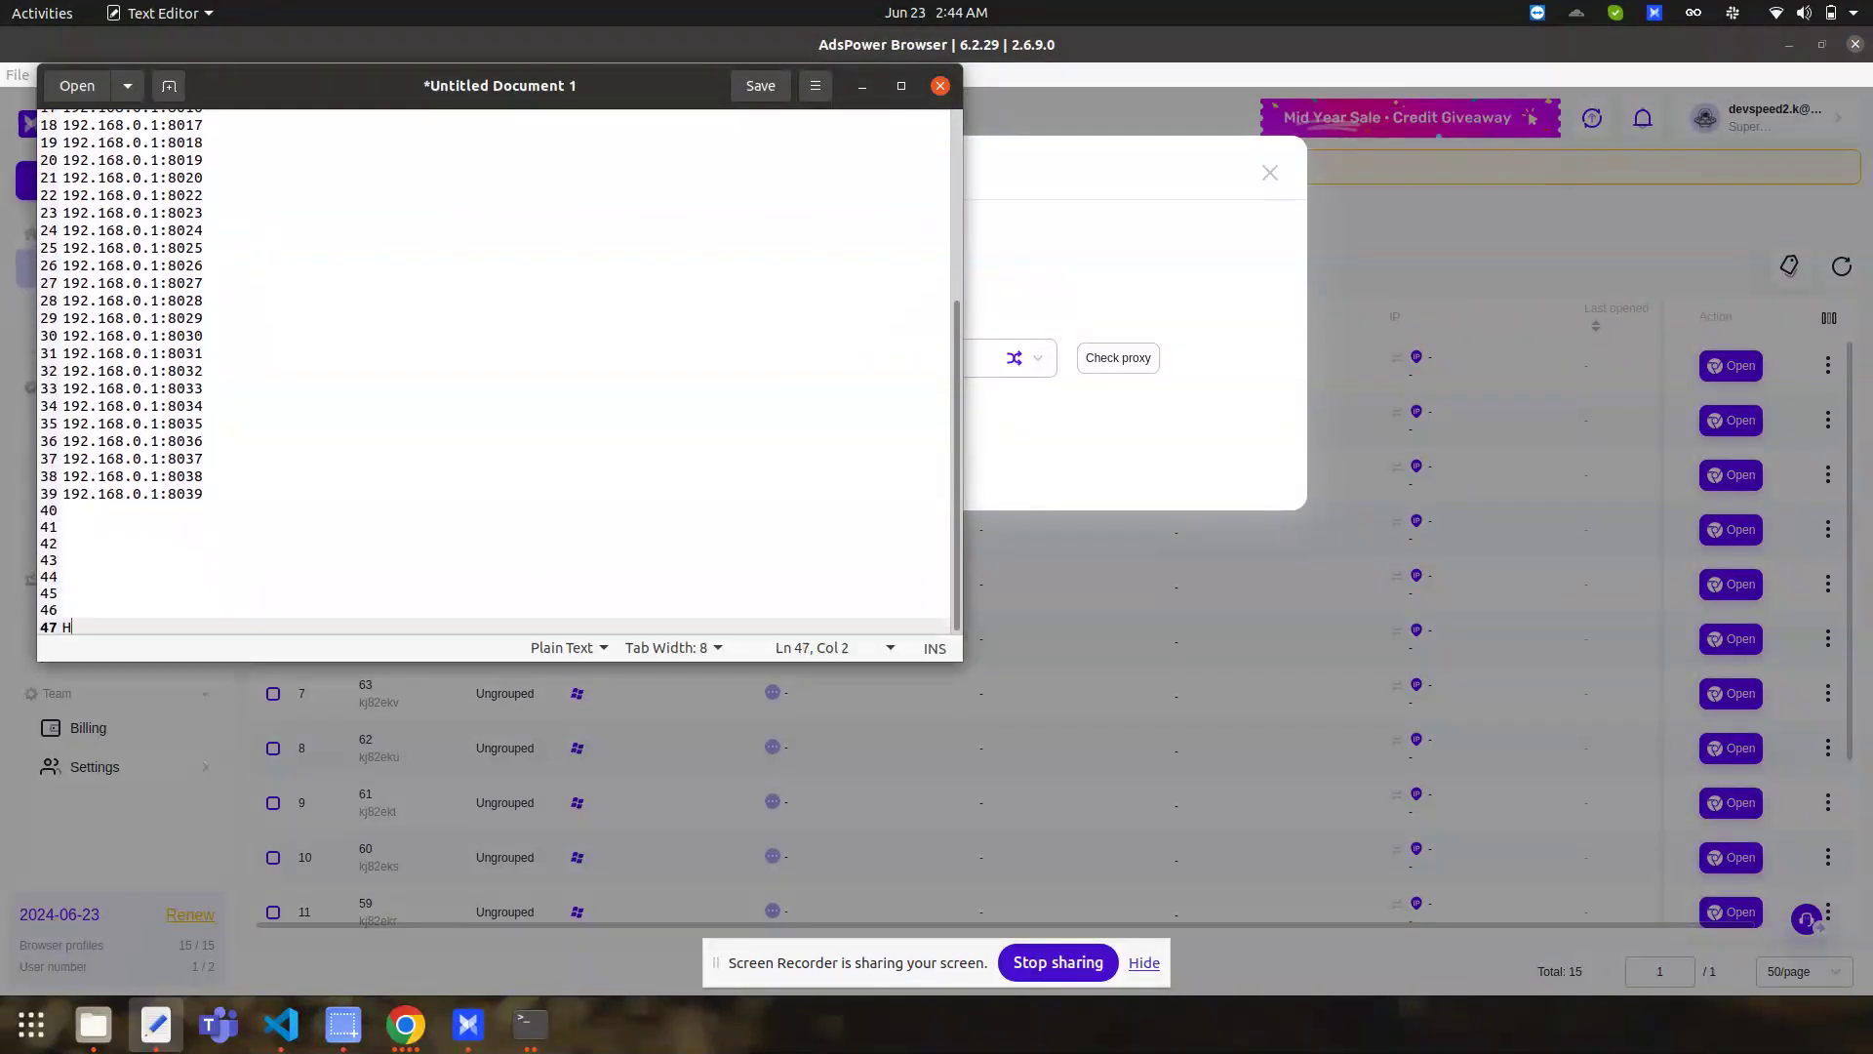
pyautogui.write('ar kesi ke port changes')
pyautogui.press('BackSpace')
pyautogui.write('hain ')
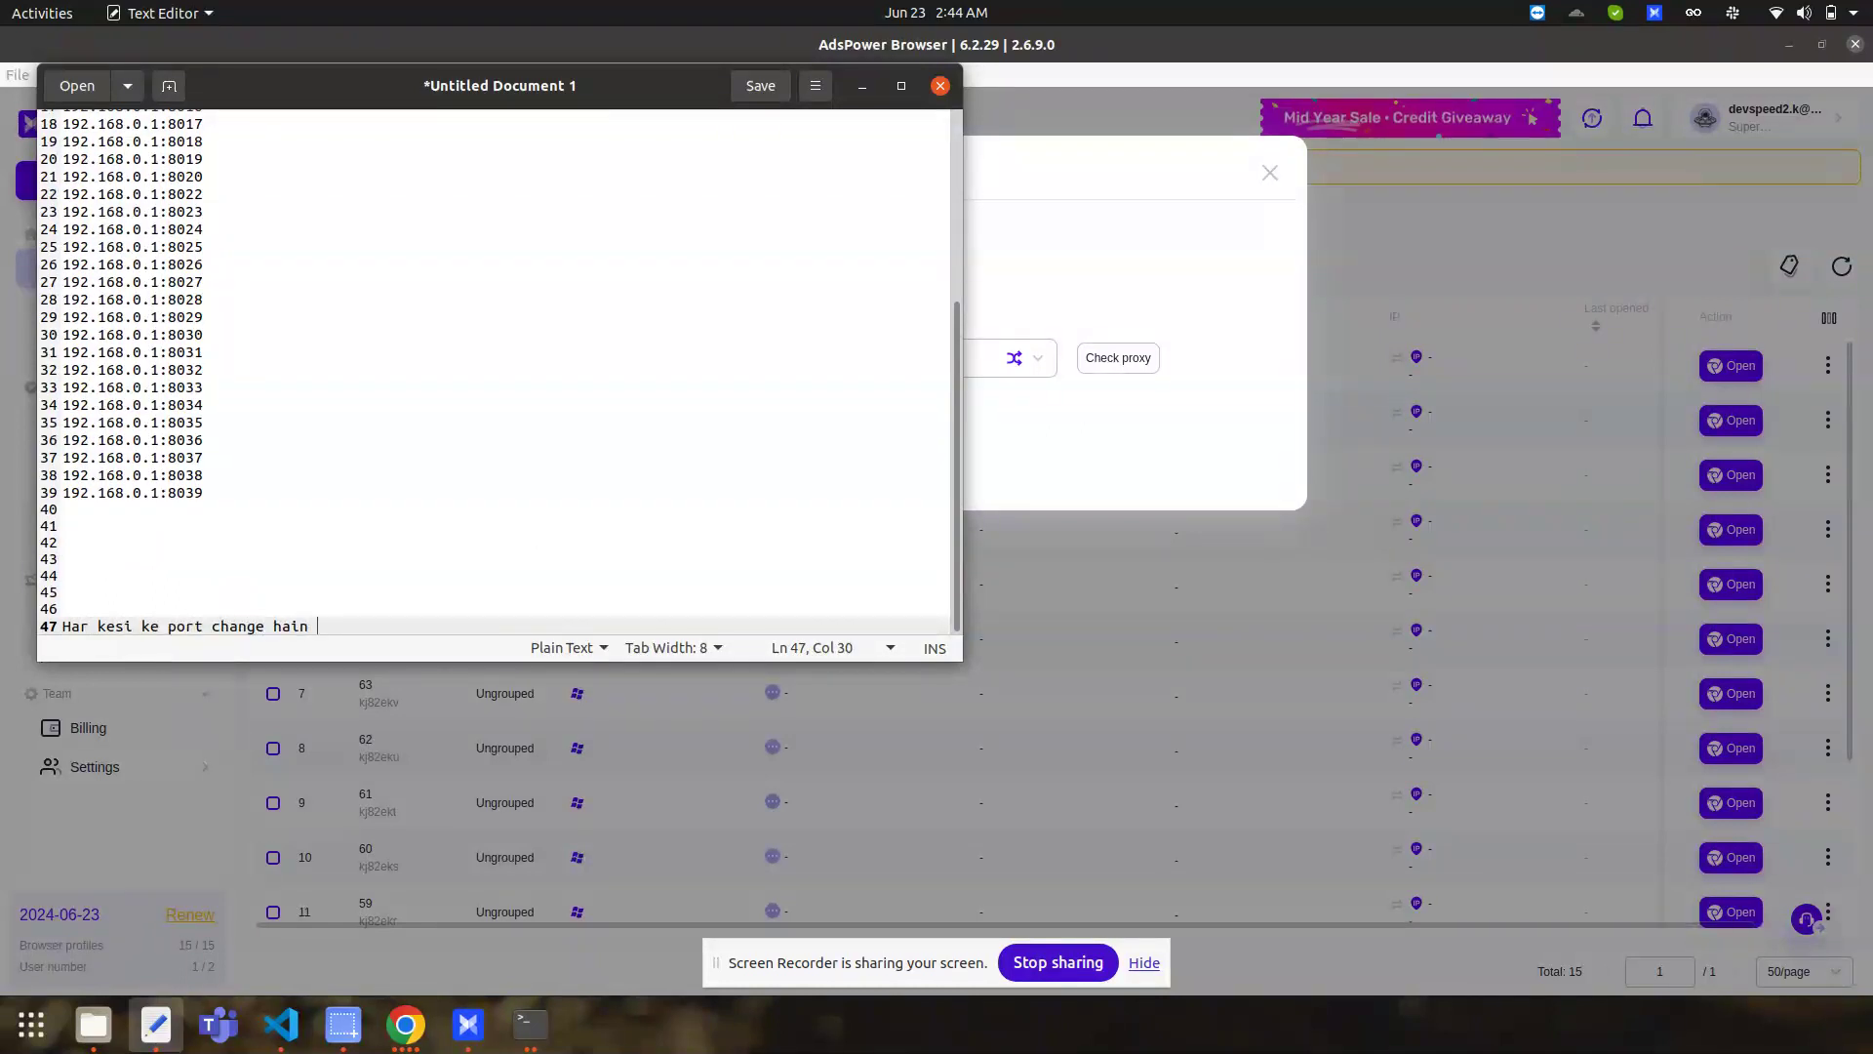
pyautogui.write('..')
# Add two lines below: "ese he random pick krega jitni hogi proxies phr wo random me same proxies pick mushkil se hogi rare warna nhi hoti"
pyautogui.press('Return')
pyautogui.press('Return')
pyautogui.write('ese')
pyautogui.write(' he rando')
pyautogui.write('m pick krega')
pyautogui.write(' jitni ')
pyautogui.write('hogi ')
pyautogui.write('proxies')
pyautogui.write(' phr wo r')
pyautogui.write('andom me ')
pyautogui.write('same proxies')
pyautogui.write(' pick m')
pyautogui.write('ush')
pyautogui.write('kil')
pyautogui.write(' se hogi ')
pyautogui.write('rare warn')
pyautogui.write('a nhi h')
pyautogui.write('oti ')
pyautogui.write('1')
# Continue the note with "agr 100 proxies hai or profile 15 to 100 se 15 pick hogi same bhut he muskil pick hosatki hai samj gy daya .."
pyautogui.write('agr 100 ')
pyautogui.write('proxies hai')
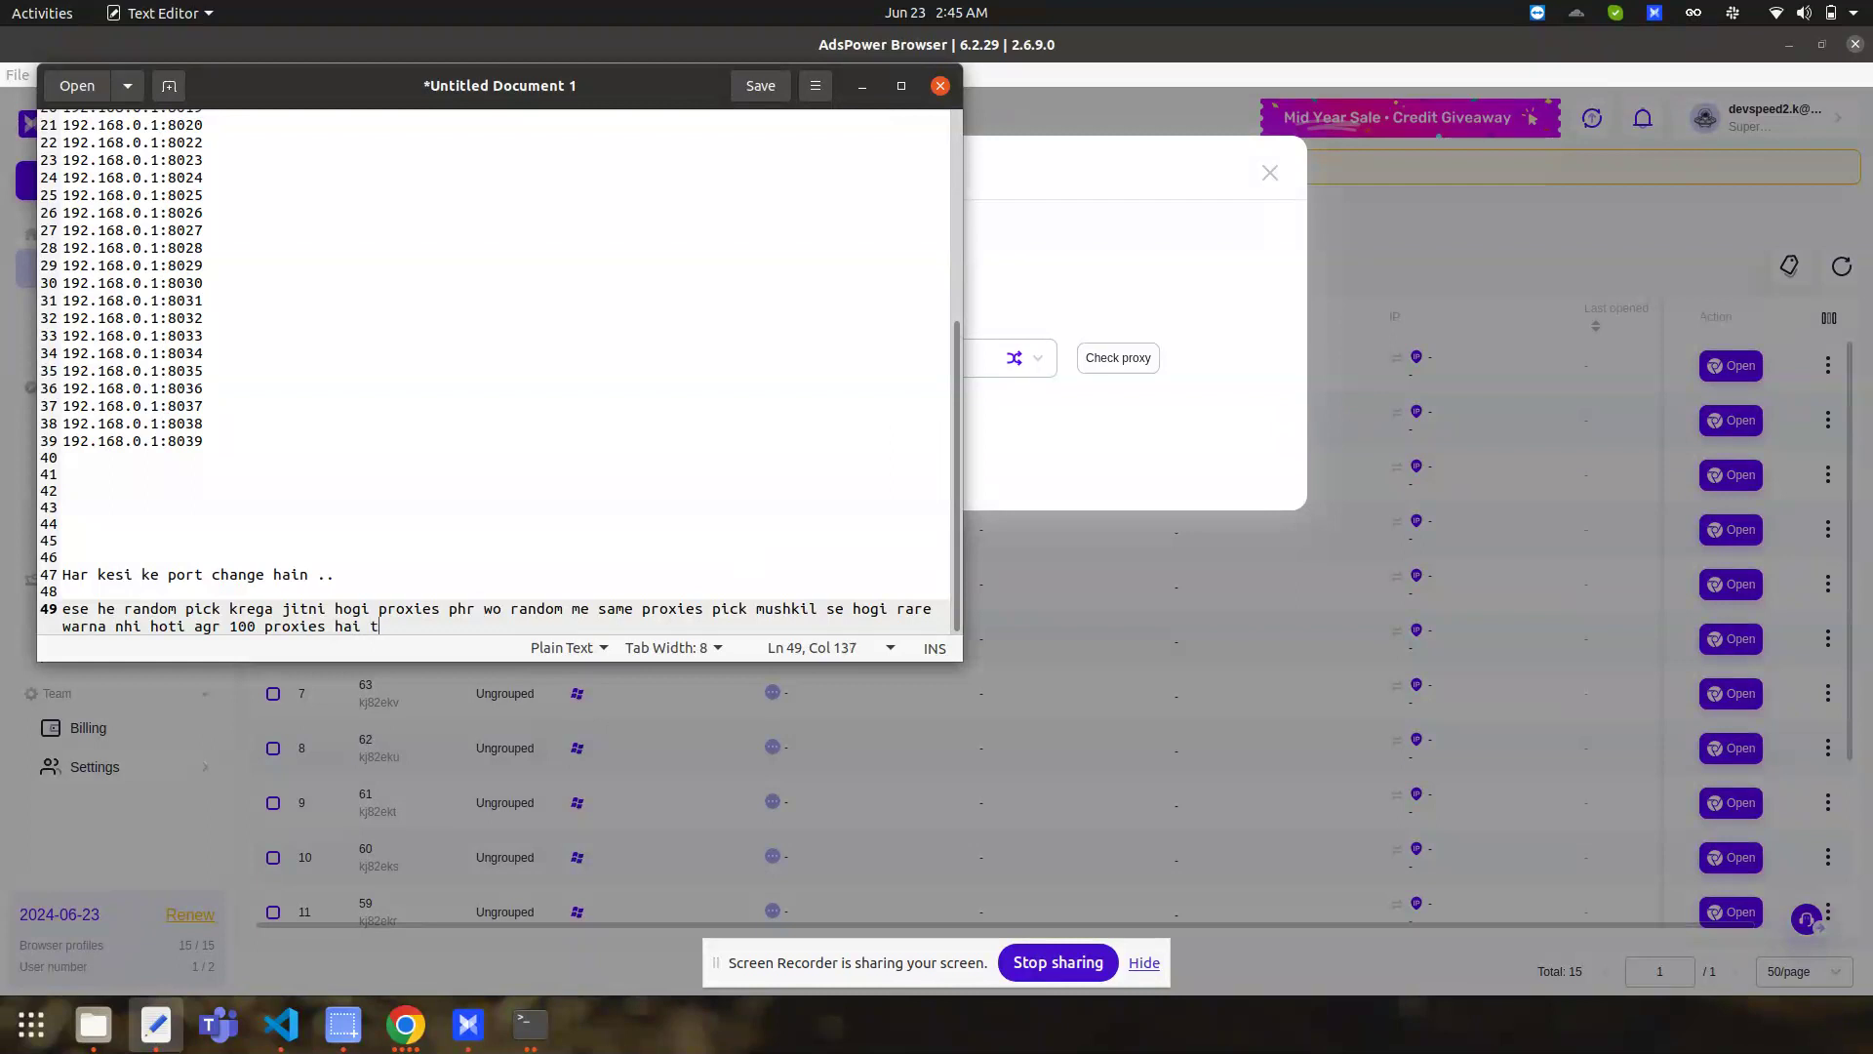
pyautogui.write(' or po')
pyautogui.press('BackSpace')
pyautogui.write('ofile 15 to 100 se 15 r')
pyautogui.write('ick hogi same bhut he muskil pick ho')
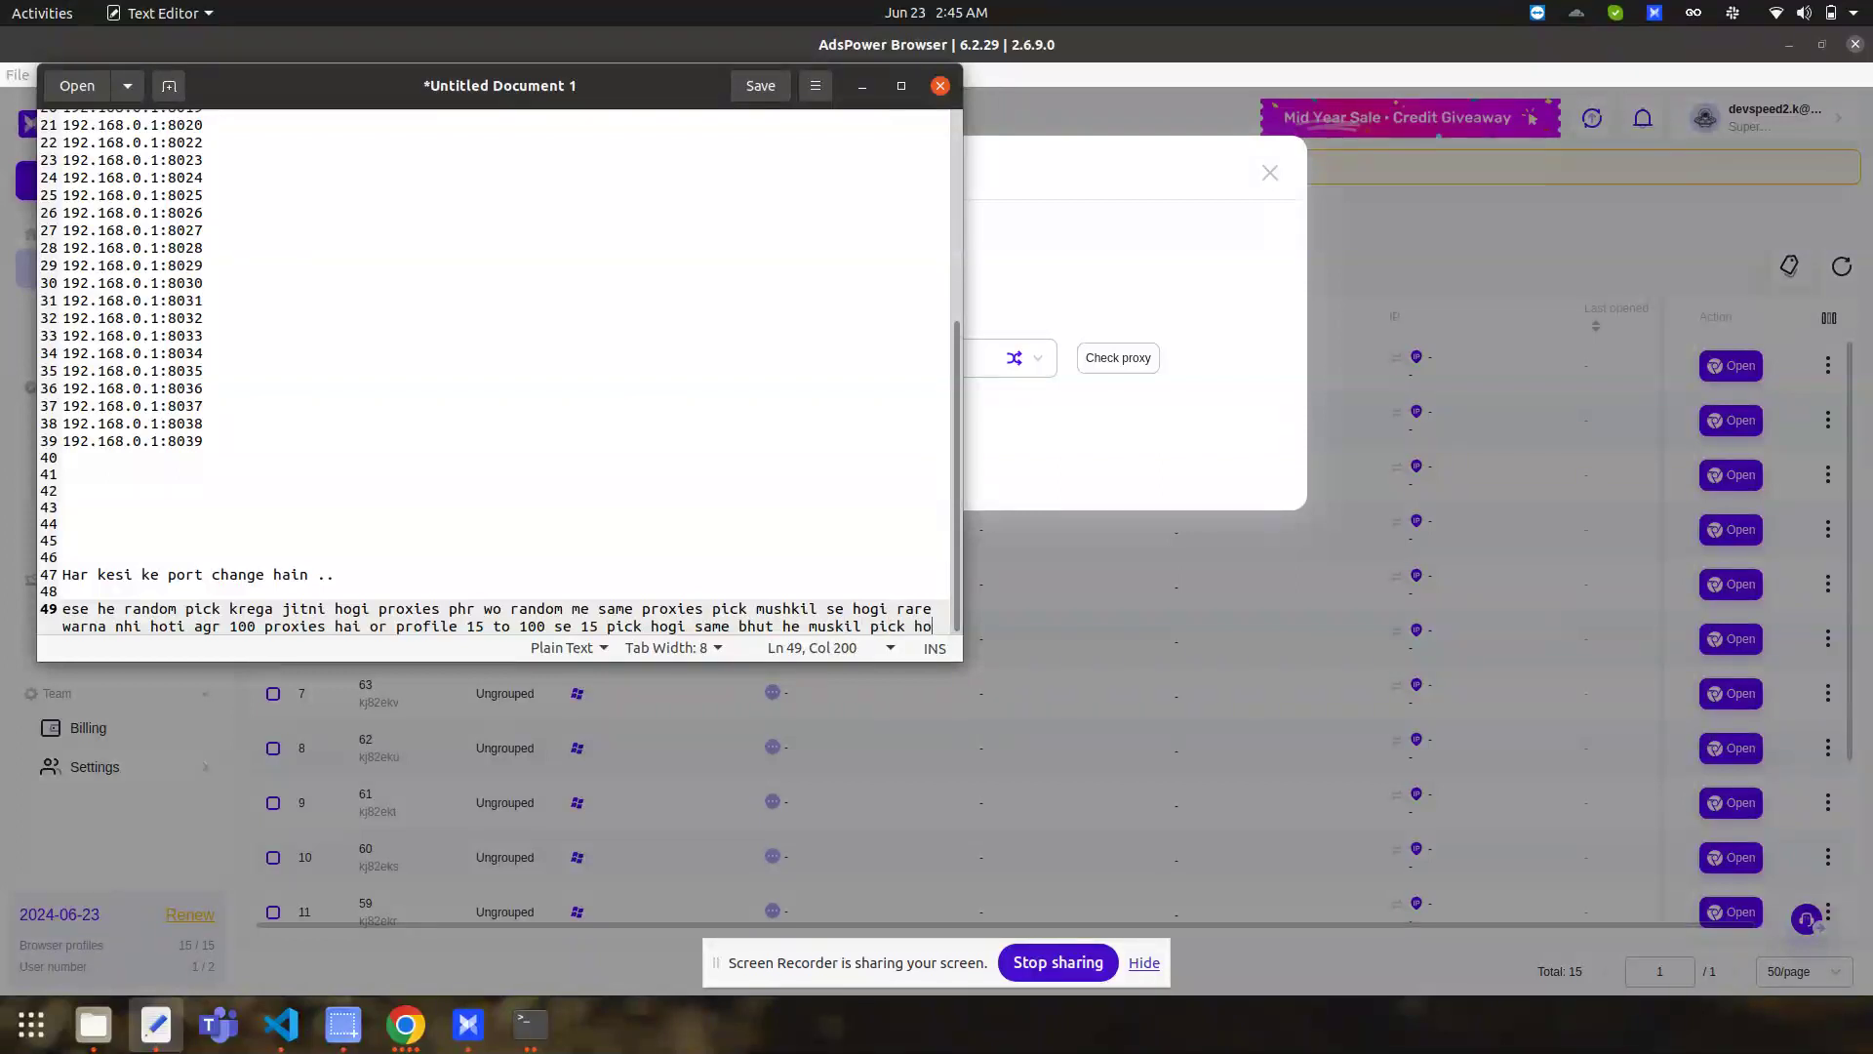
pyautogui.write('satki hai samj gy daya ..')
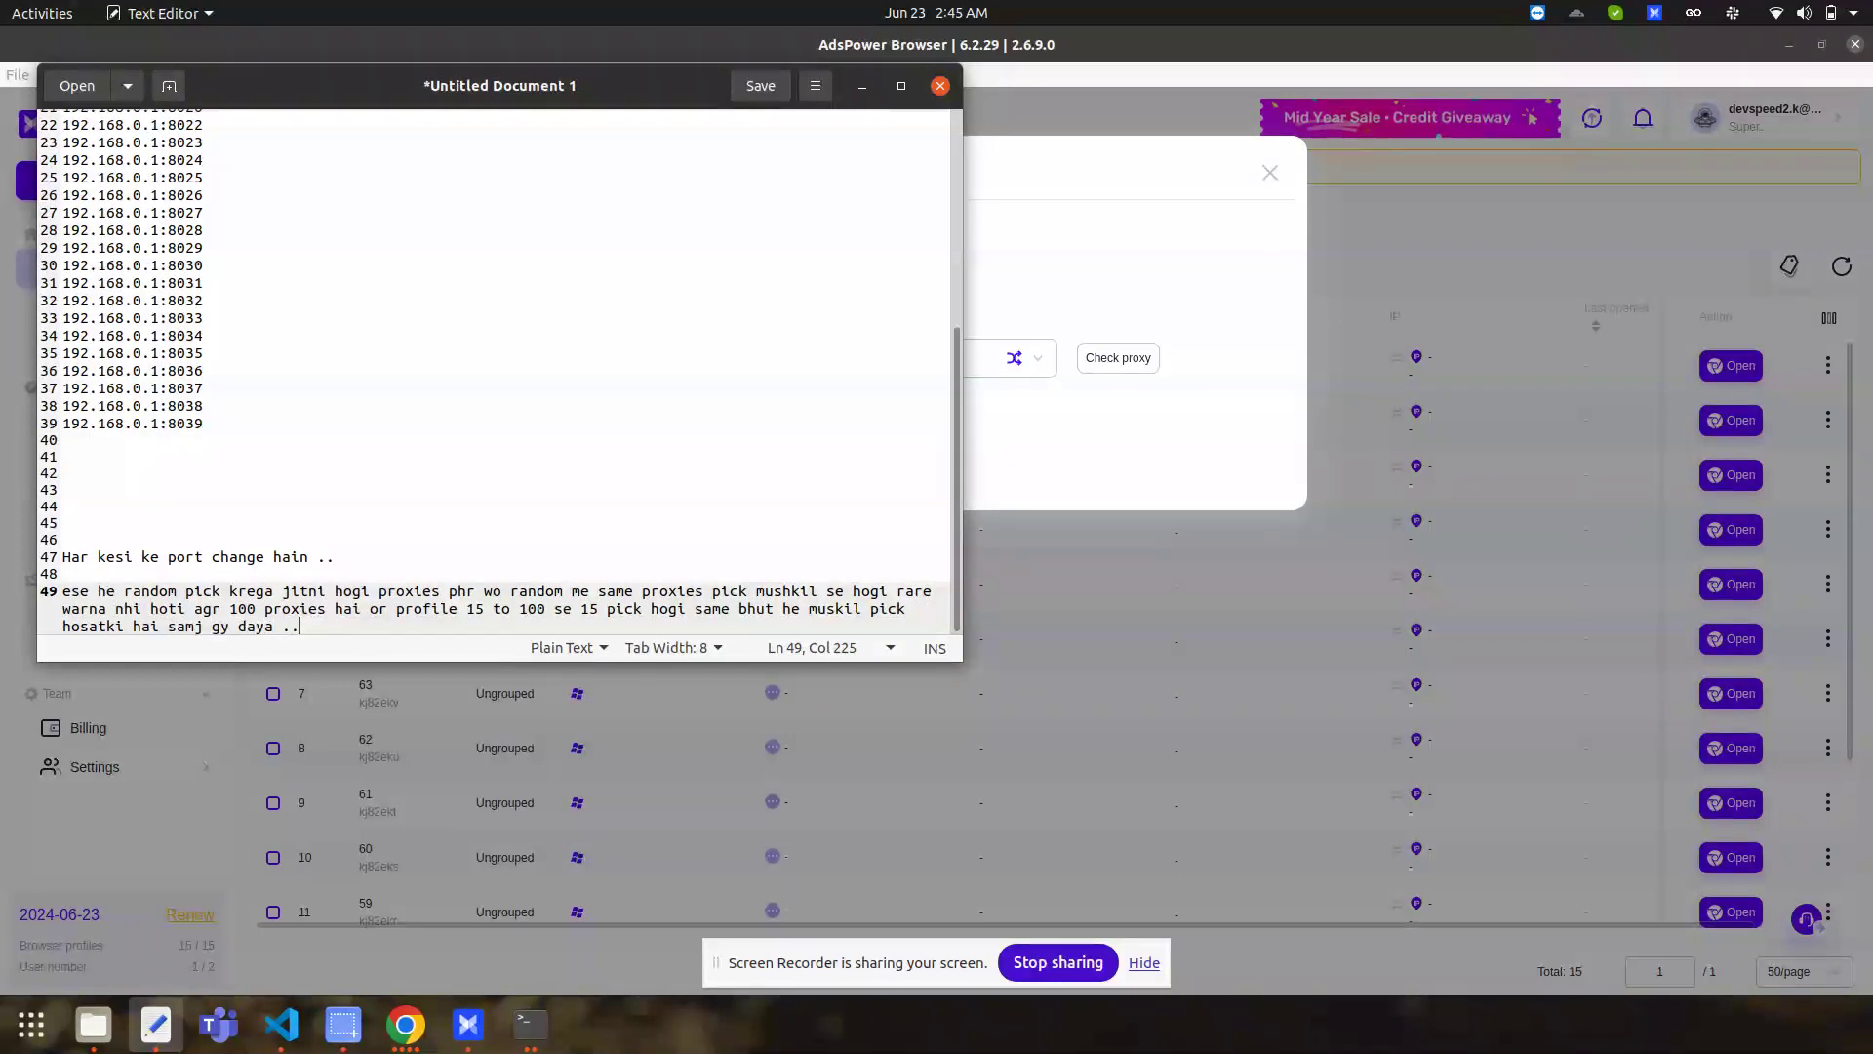